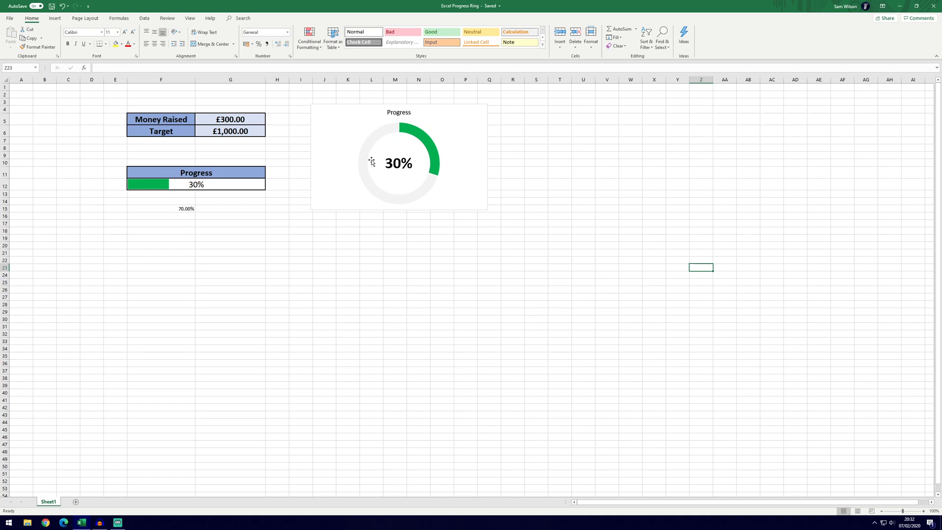
{"action": "left_click", "coordinate": [623, 231]}
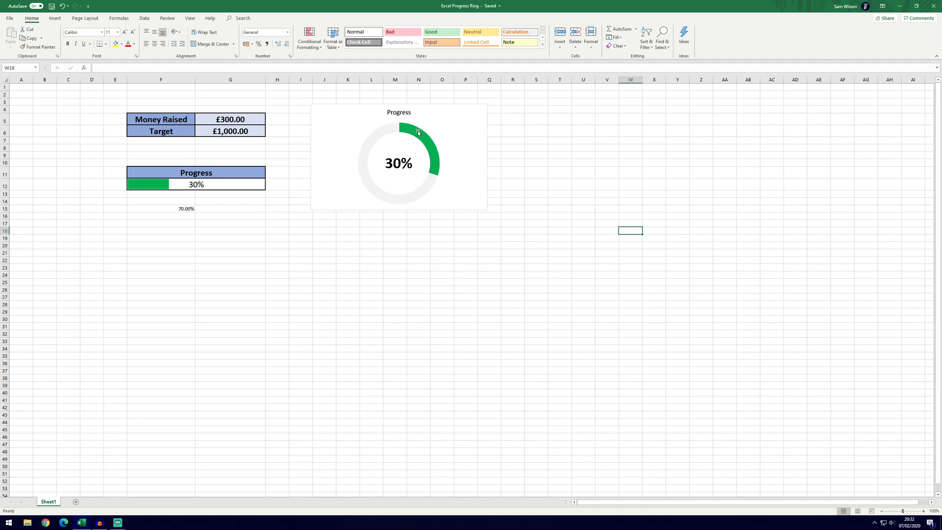
{"action": "key", "text": "Left"}
{"action": "key", "text": "Left"}
{"action": "key", "text": "Down"}
{"action": "key", "text": "Down"}
{"action": "key", "text": "Down"}
{"action": "key", "text": "Down"}
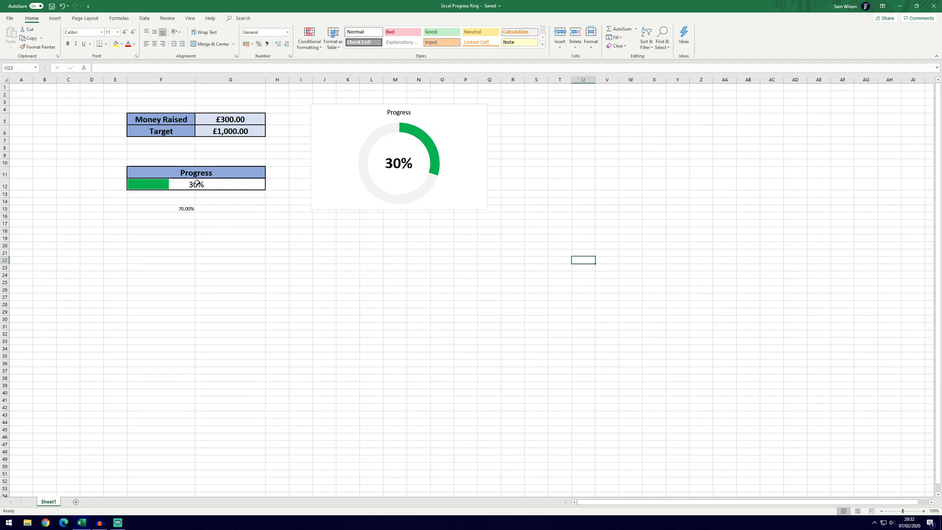
{"action": "left_click", "coordinate": [220, 183]}
{"action": "left_click", "coordinate": [375, 258]}
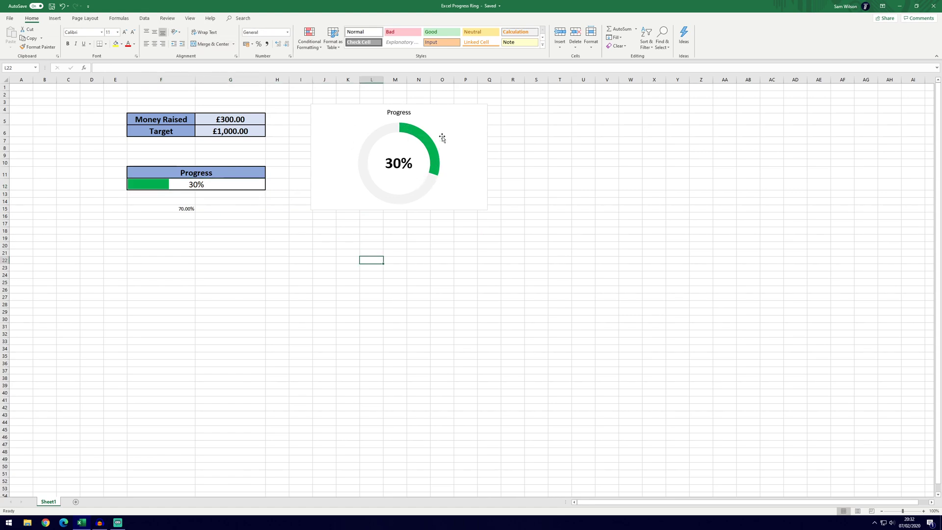
{"action": "left_click", "coordinate": [221, 184]}
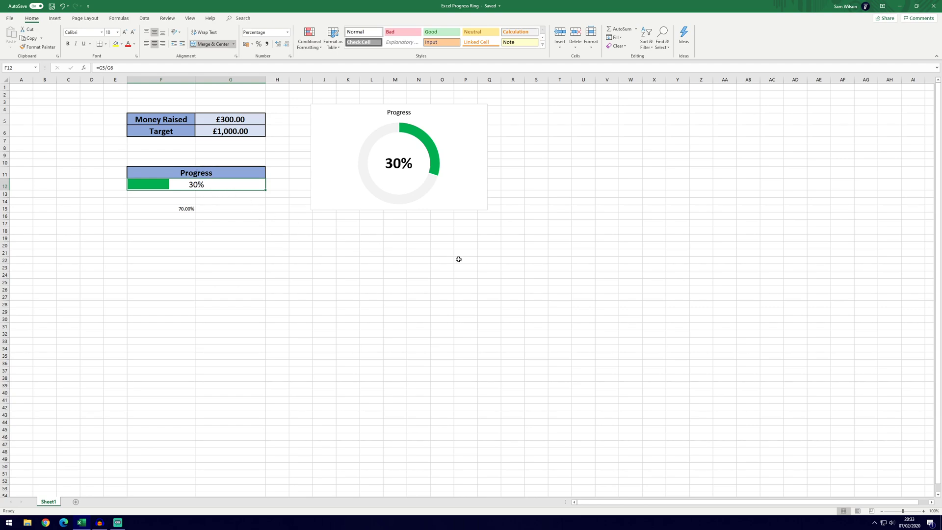
{"action": "left_click", "coordinate": [611, 268]}
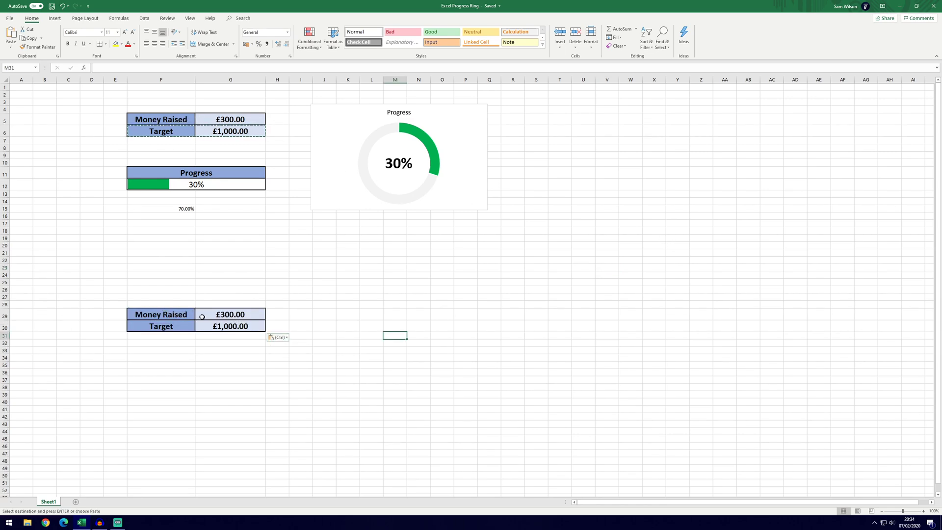
{"action": "left_click", "coordinate": [255, 314]}
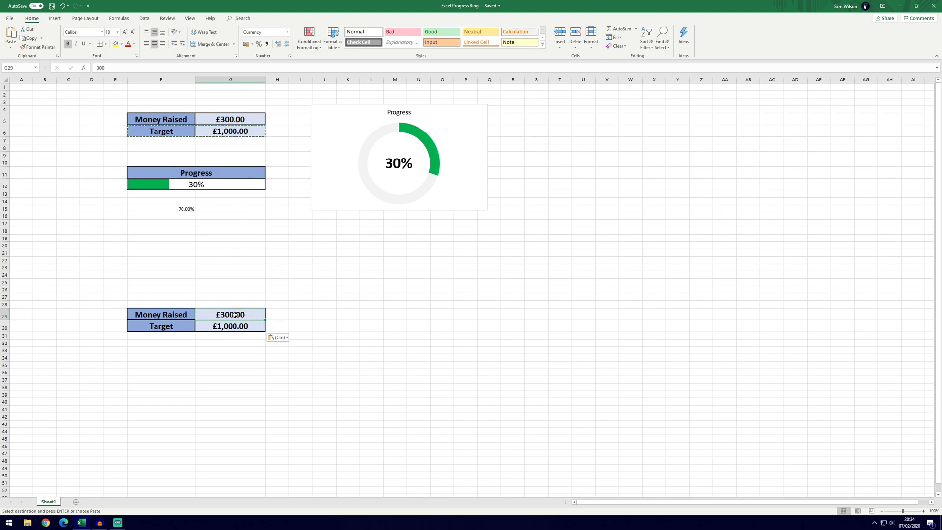
{"action": "key", "text": "Down"}
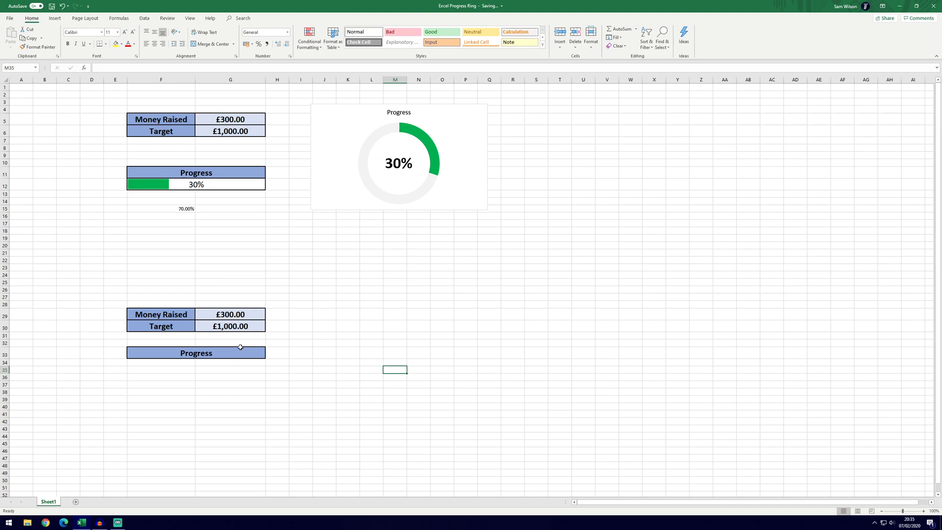
Enter the formula =G29/G30 in the merged cell F34 beneath the lower Progress heading.
{"action": "left_click", "coordinate": [220, 184]}
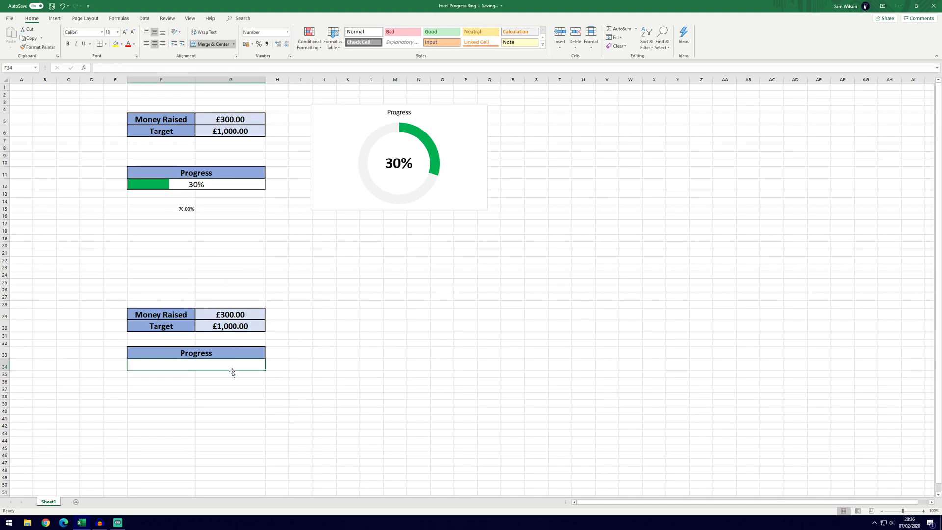
{"action": "type", "text": "="}
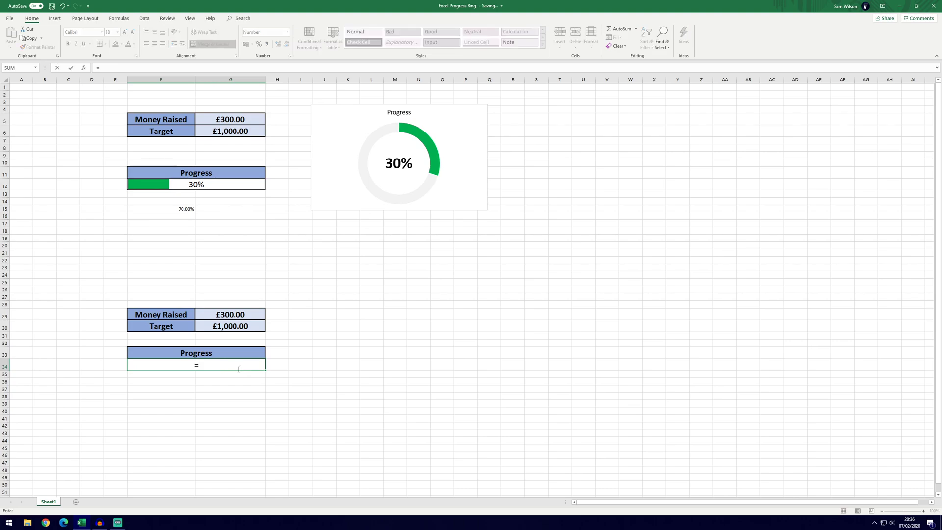
{"action": "left_click", "coordinate": [225, 314]}
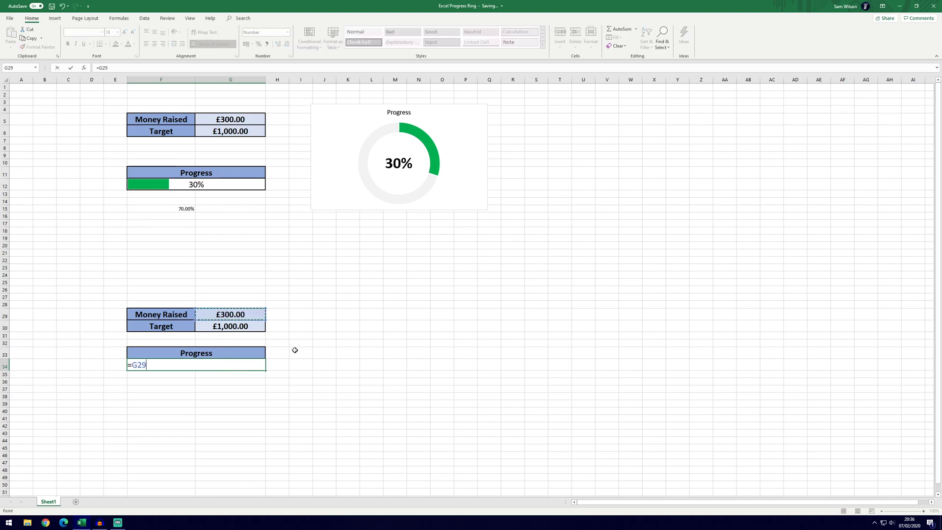
{"action": "type", "text": "/"}
{"action": "left_click", "coordinate": [240, 328]}
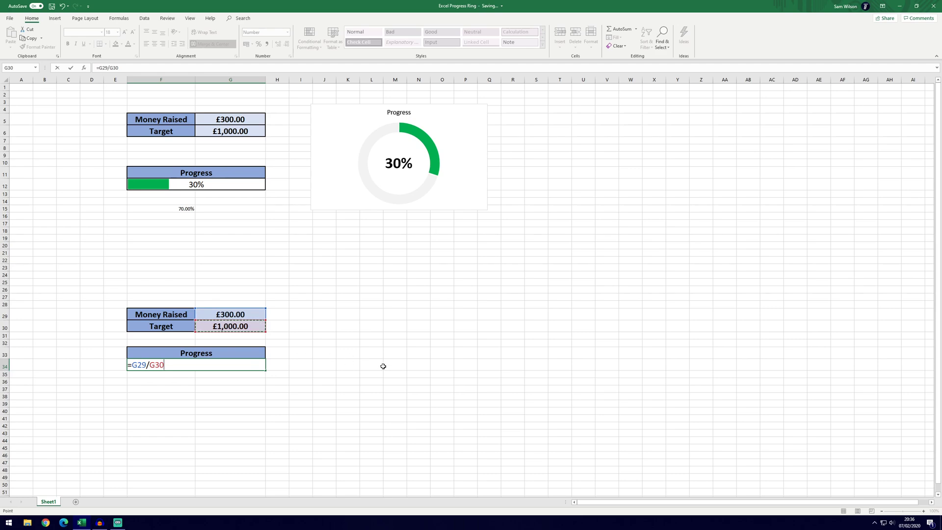
{"action": "key", "text": "ctrl+Return"}
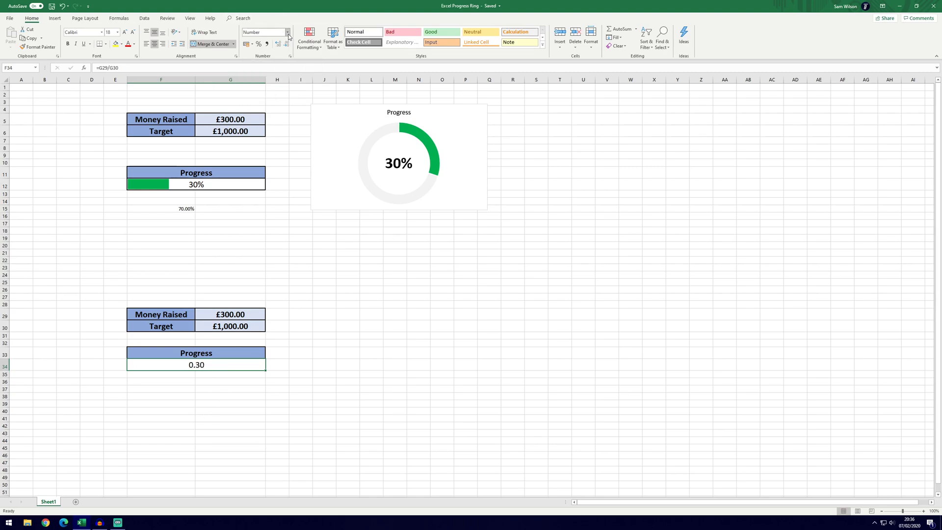
Format the progress value in F34 as a percentage with no decimal places.
{"action": "left_click", "coordinate": [288, 34]}
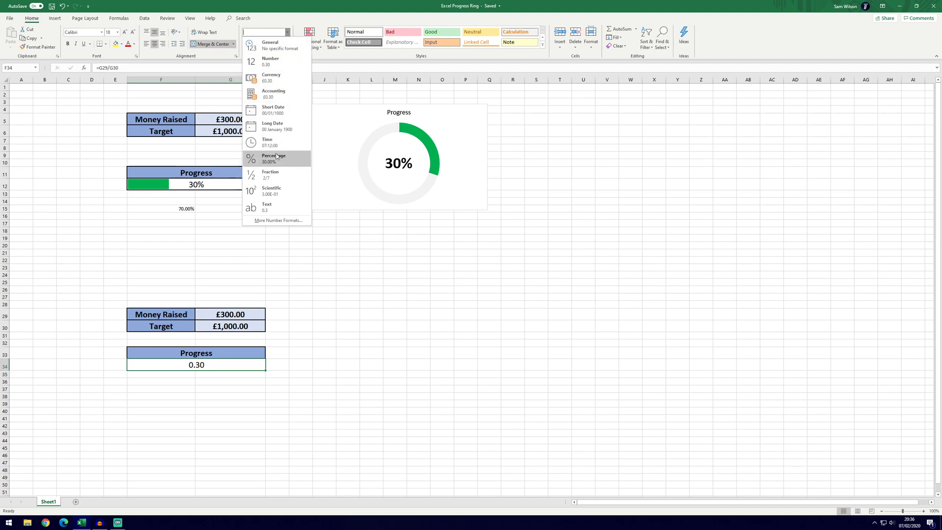
{"action": "left_click", "coordinate": [276, 162]}
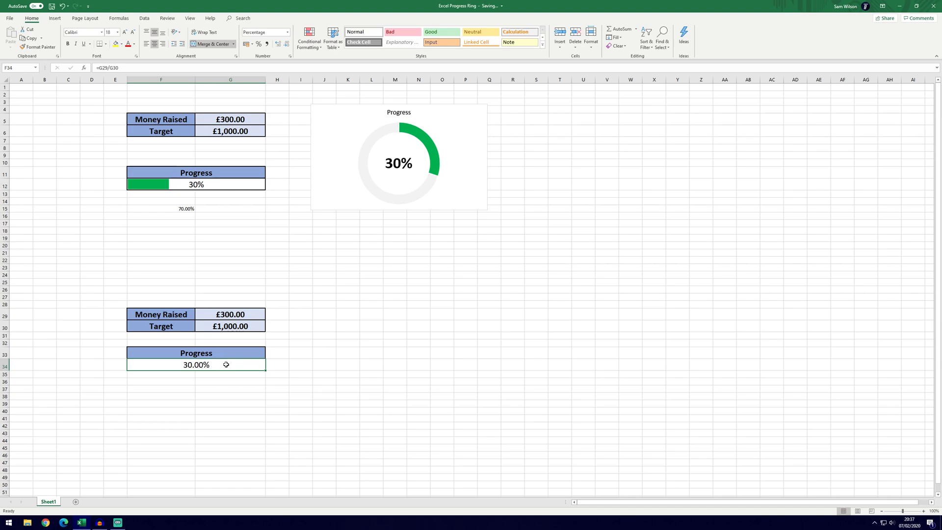
{"action": "left_click", "coordinate": [288, 44]}
{"action": "left_click", "coordinate": [287, 45]}
Start a custom data bar conditional formatting rule for F34 with both minimum and maximum types set to Number.
{"action": "left_click", "coordinate": [309, 40]}
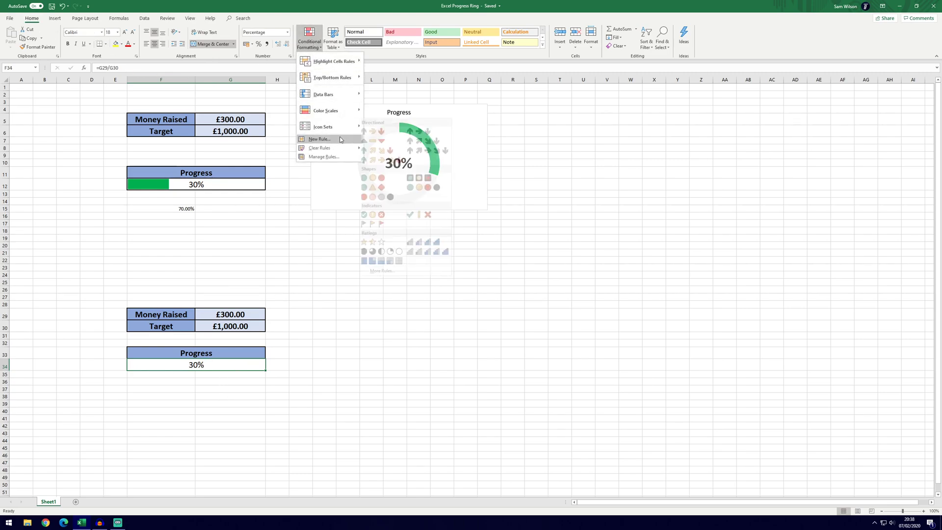
{"action": "mouse_move", "coordinate": [320, 96]}
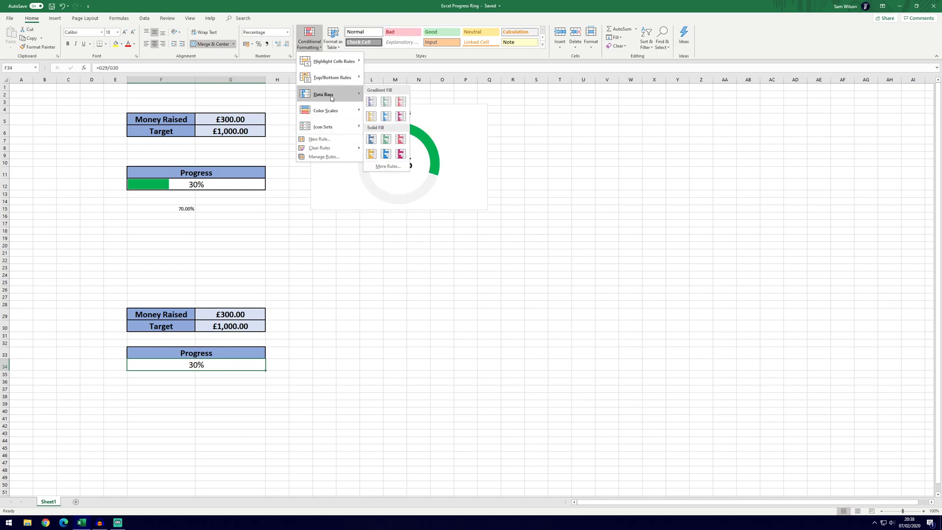
{"action": "left_click", "coordinate": [387, 167]}
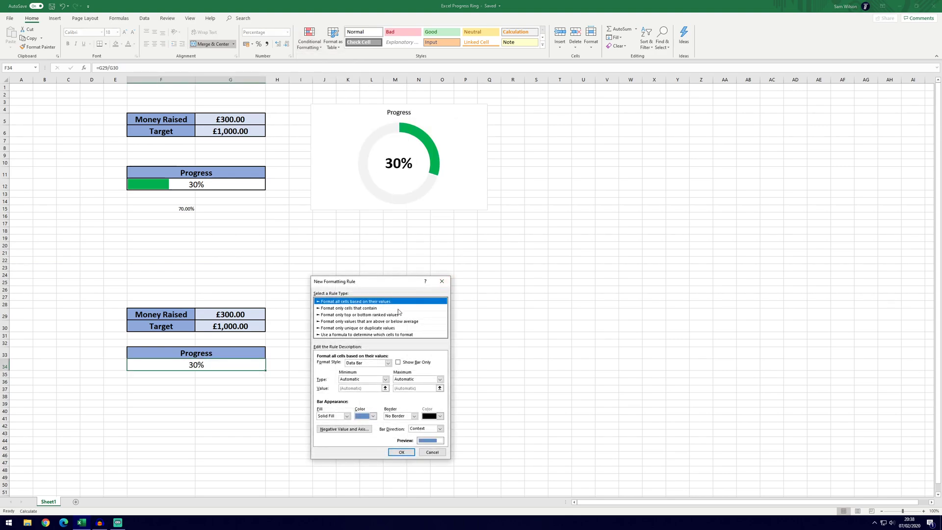
{"action": "left_click_drag", "start_coordinate": [369, 281], "coordinate": [417, 173]}
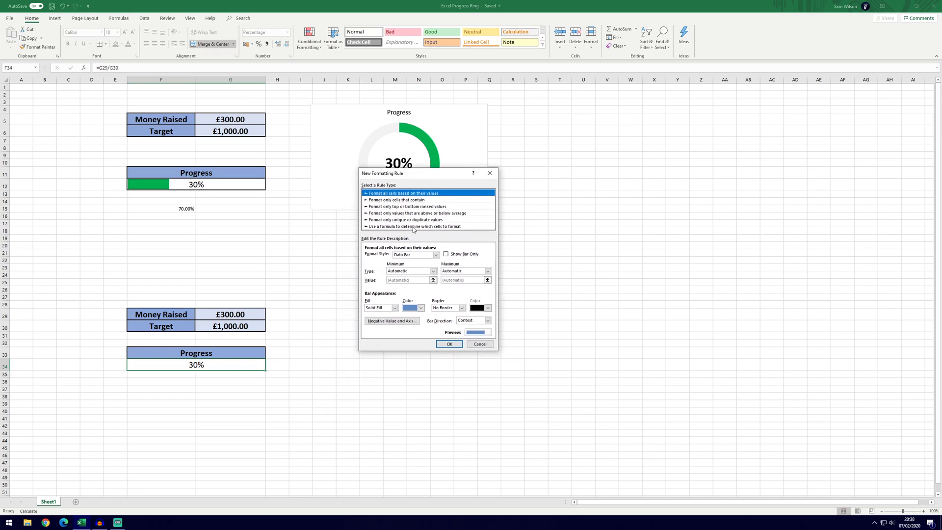
{"action": "left_click", "coordinate": [423, 272]}
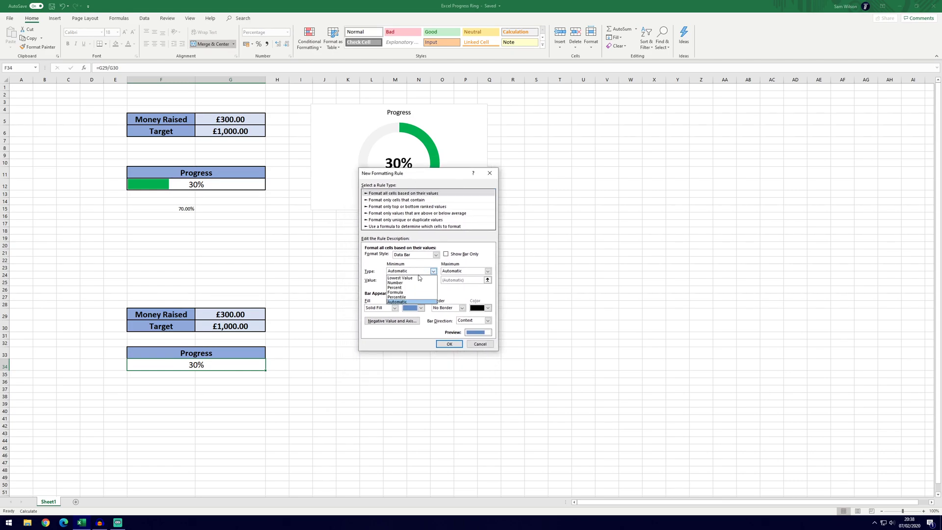
{"action": "left_click", "coordinate": [413, 283]}
{"action": "left_click", "coordinate": [461, 270]}
{"action": "left_click", "coordinate": [464, 282]}
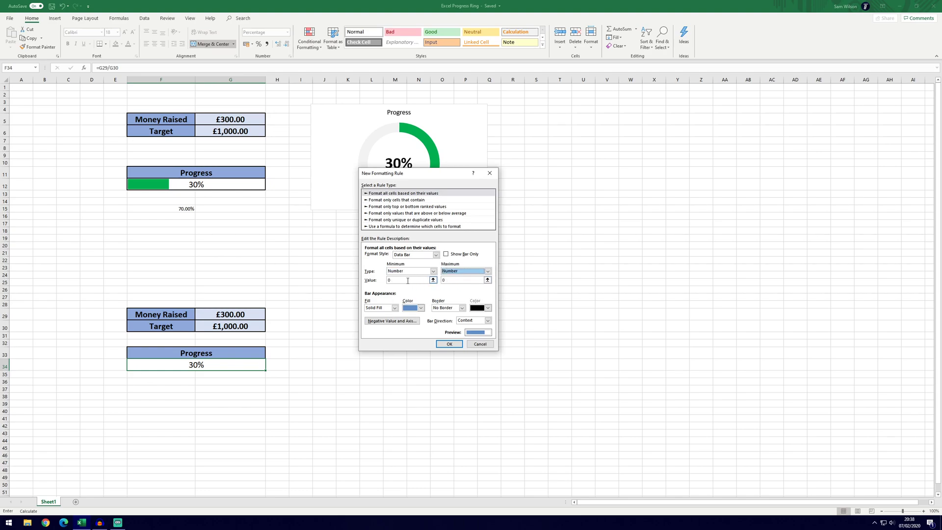
Set the data bar's range from 0 to 1, color the bar green, and apply the rule.
{"action": "left_click", "coordinate": [387, 280]}
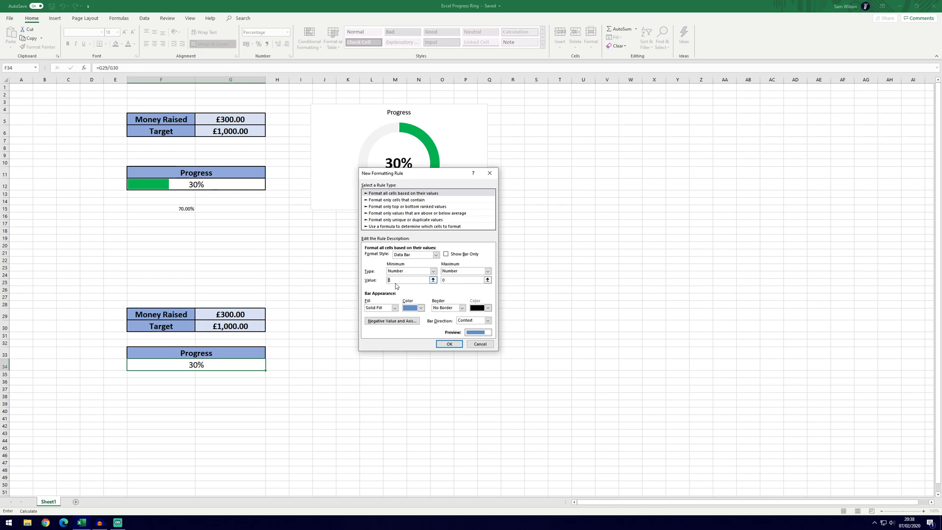
{"action": "left_click", "coordinate": [443, 281]}
{"action": "key", "text": "Delete"}
{"action": "type", "text": "1"}
{"action": "left_click", "coordinate": [419, 311]}
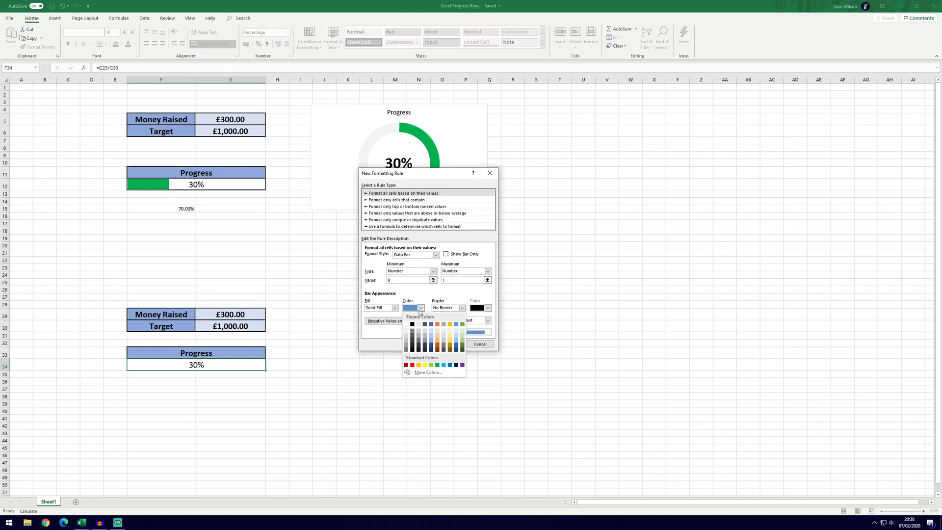
{"action": "left_click", "coordinate": [438, 365]}
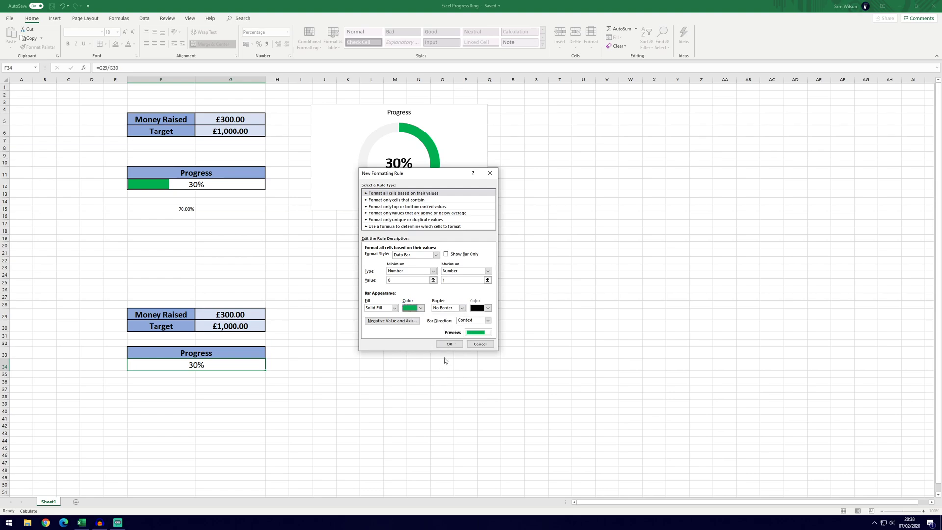
{"action": "left_click", "coordinate": [450, 344]}
{"action": "left_click_drag", "start_coordinate": [395, 382], "coordinate": [395, 376]}
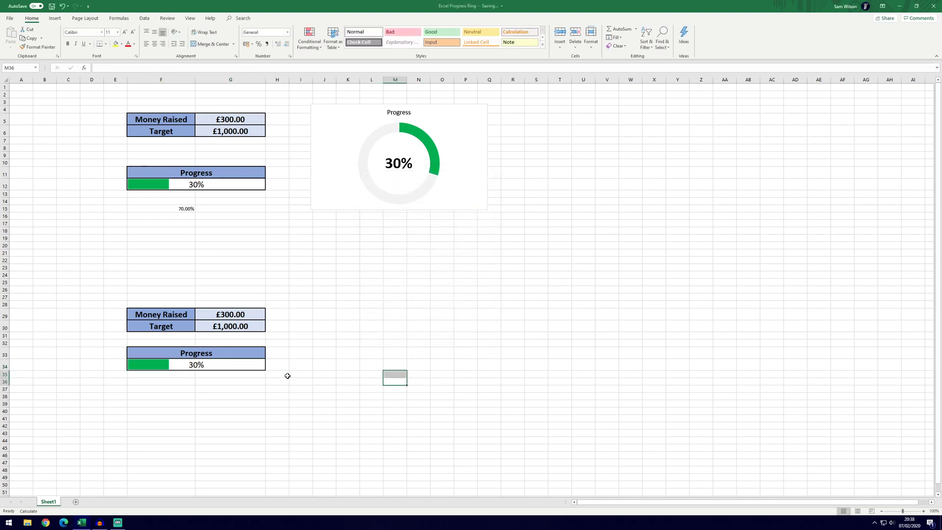
Change the Money Raised amount in G29 to £600.
{"action": "double_click", "coordinate": [226, 315]}
{"action": "key", "text": "Delete"}
{"action": "type", "text": "6"}
{"action": "key", "text": "Return"}
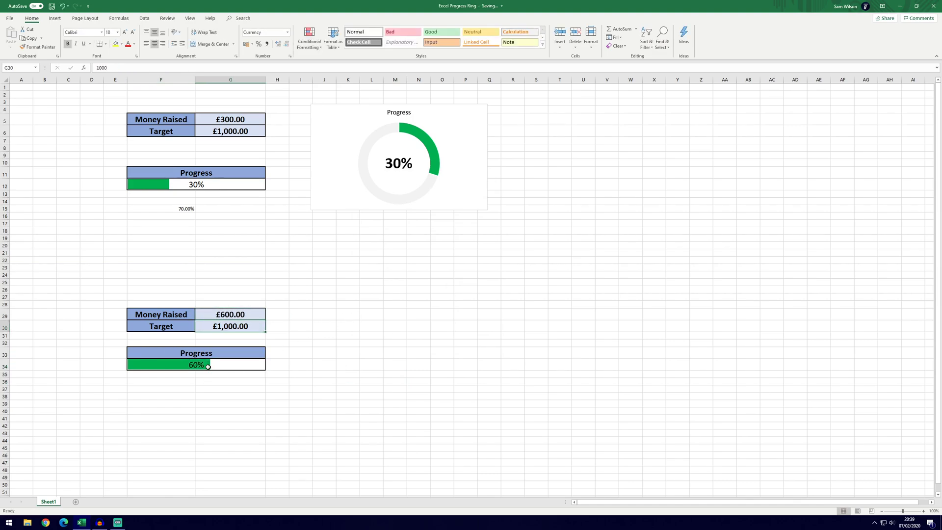
{"action": "left_click", "coordinate": [214, 374]}
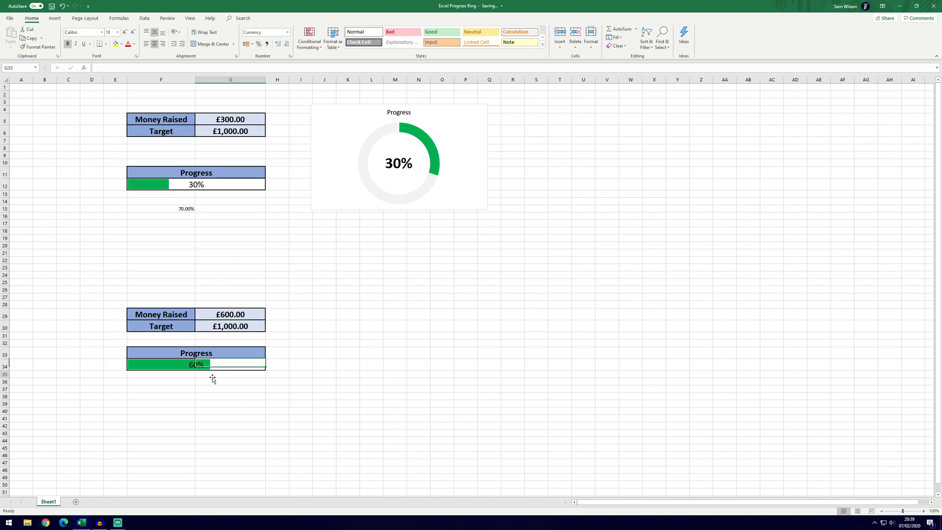
{"action": "left_click", "coordinate": [187, 396]}
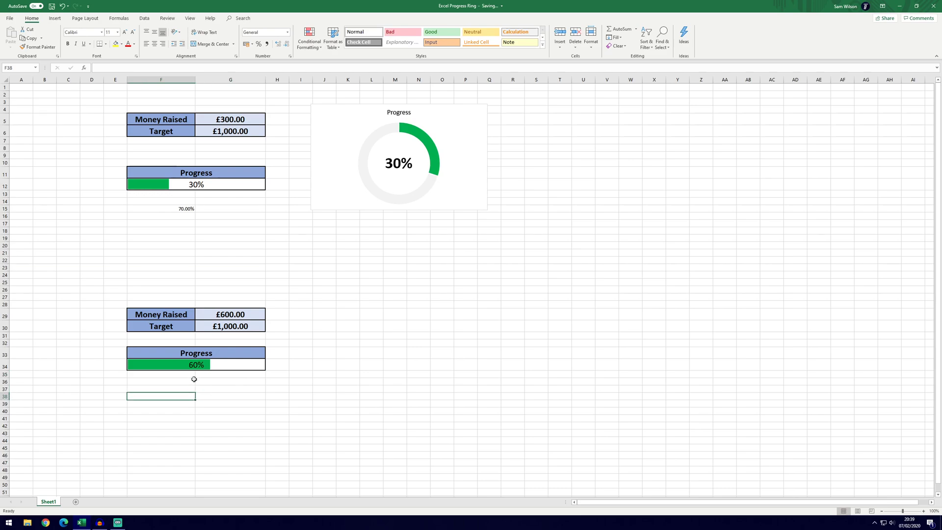
{"action": "left_click", "coordinate": [216, 365]}
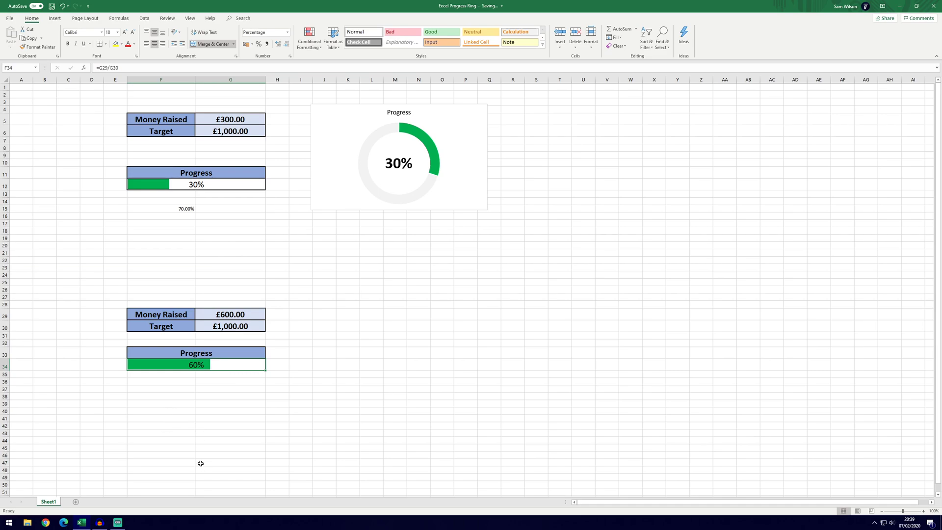
{"action": "left_click", "coordinate": [183, 397]}
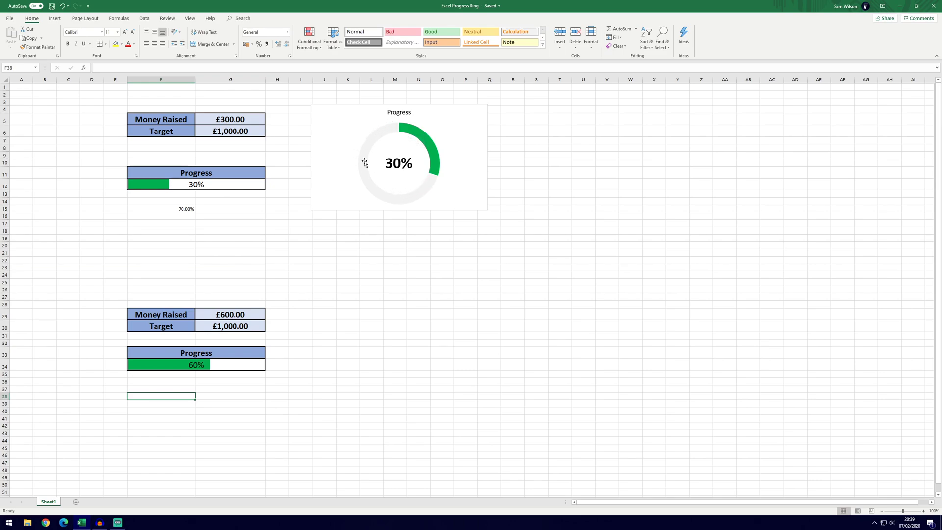
Enter the formula =1-F34 in cell F73 to calculate the remaining share of the target.
{"action": "key", "text": "Page_Down"}
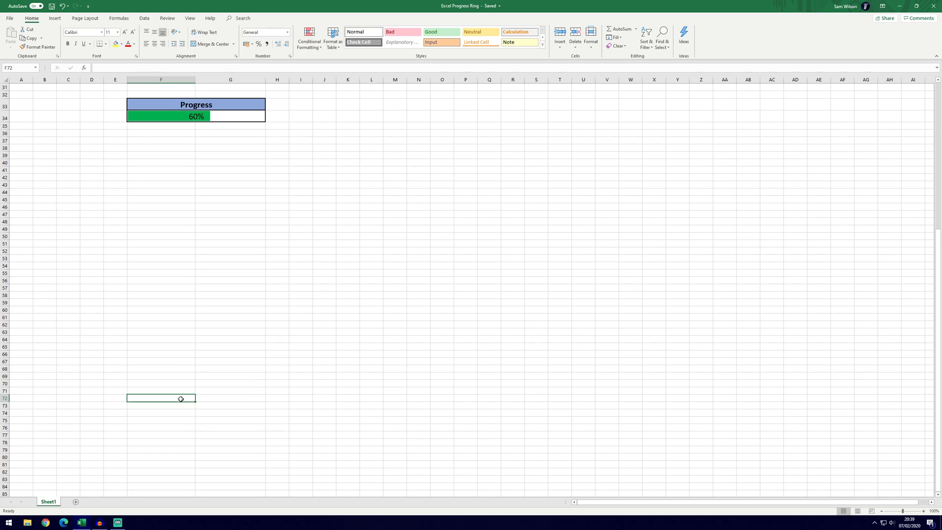
{"action": "scroll", "coordinate": [275, 397], "scroll_direction": "up", "scroll_amount": 4}
{"action": "scroll", "coordinate": [274, 336], "scroll_direction": "down", "scroll_amount": 4}
{"action": "left_click", "coordinate": [161, 404]}
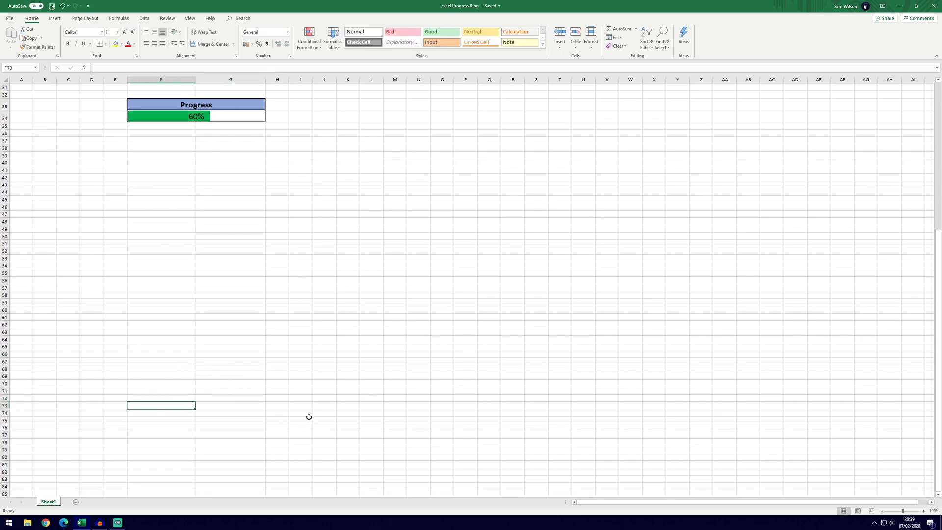
{"action": "type", "text": "=1-"}
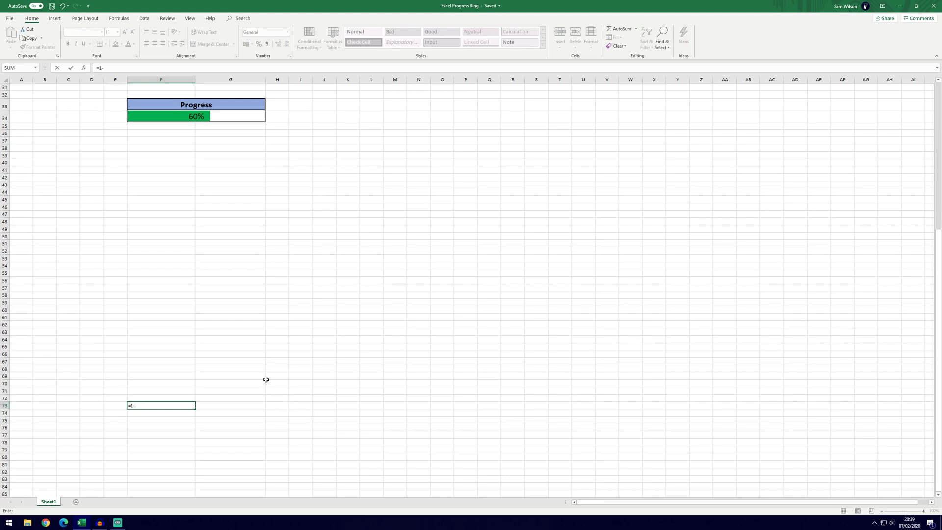
{"action": "scroll", "coordinate": [266, 379], "scroll_direction": "up", "scroll_amount": 1}
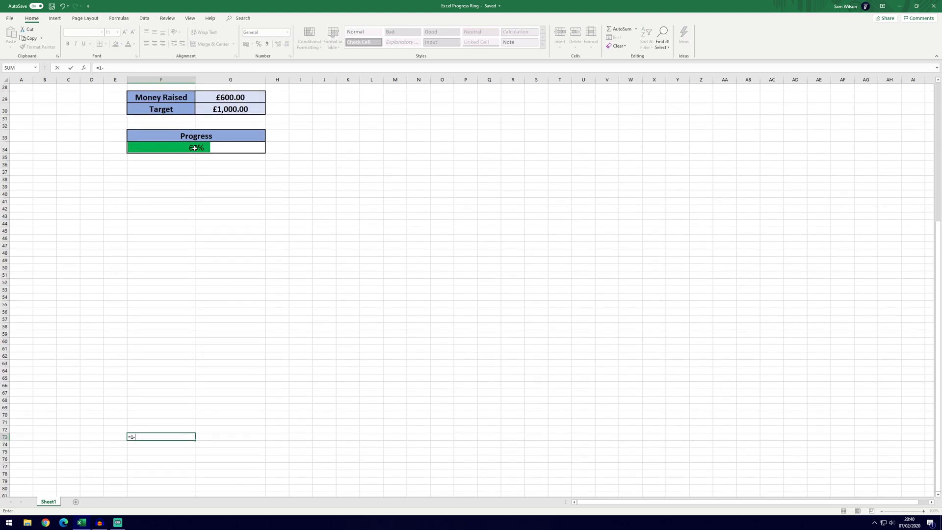
{"action": "type", "text": "1-"}
{"action": "left_click", "coordinate": [194, 147]}
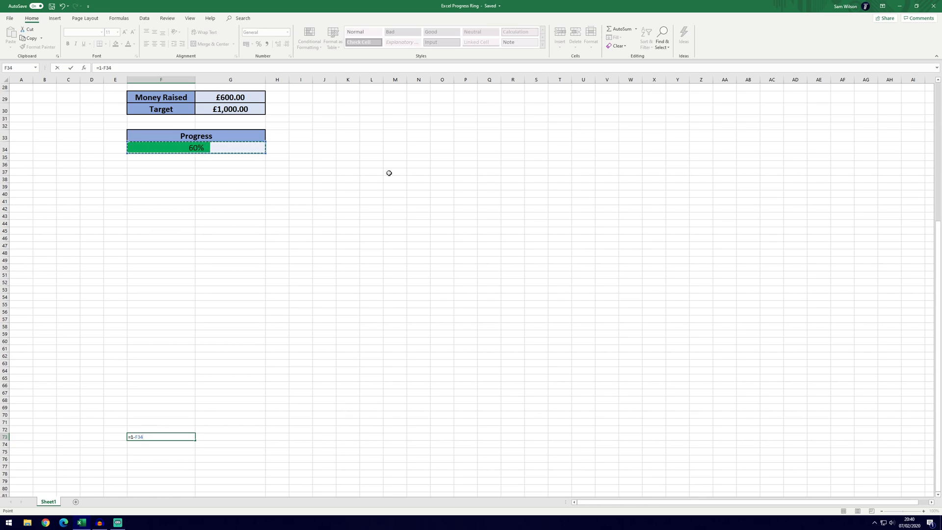
{"action": "key", "text": "Return"}
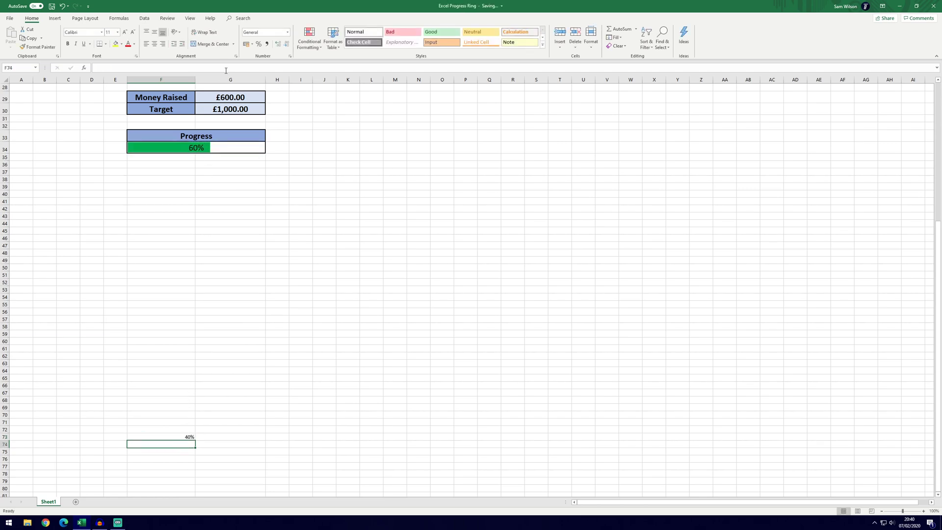
Change the Money Raised amount in G29 to £300.
{"action": "double_click", "coordinate": [222, 97]}
{"action": "key", "text": "BackSpace"}
{"action": "type", "text": "3"}
{"action": "key", "text": "Return"}
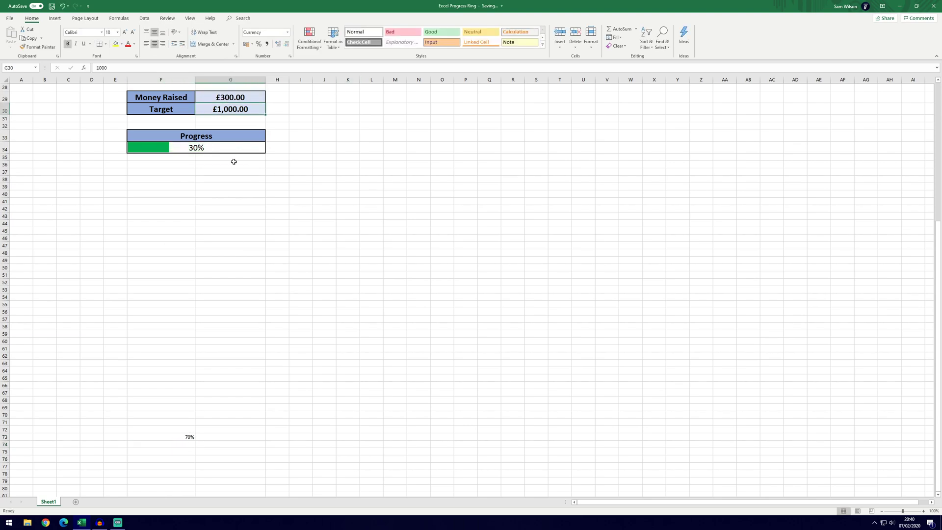
Insert a doughnut chart starting from the remaining share in cell F73.
{"action": "left_click", "coordinate": [186, 437]}
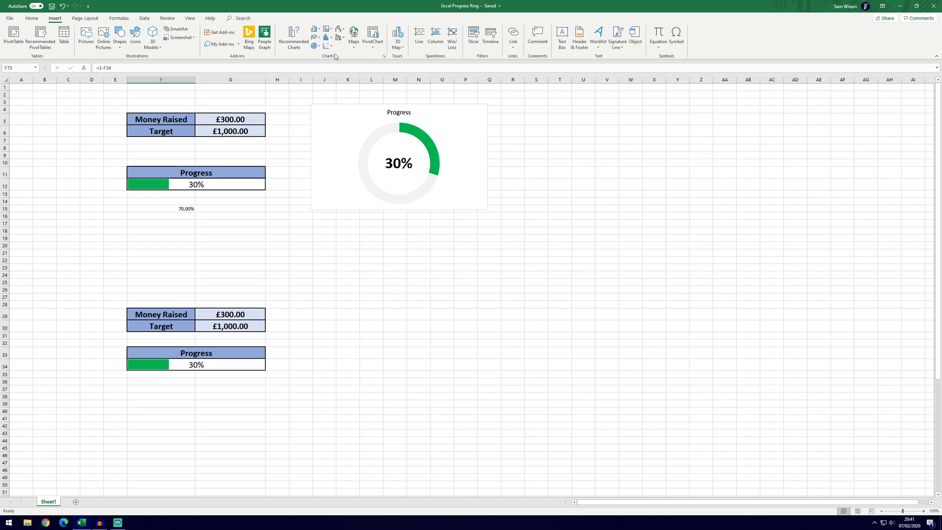
{"action": "left_click", "coordinate": [315, 47]}
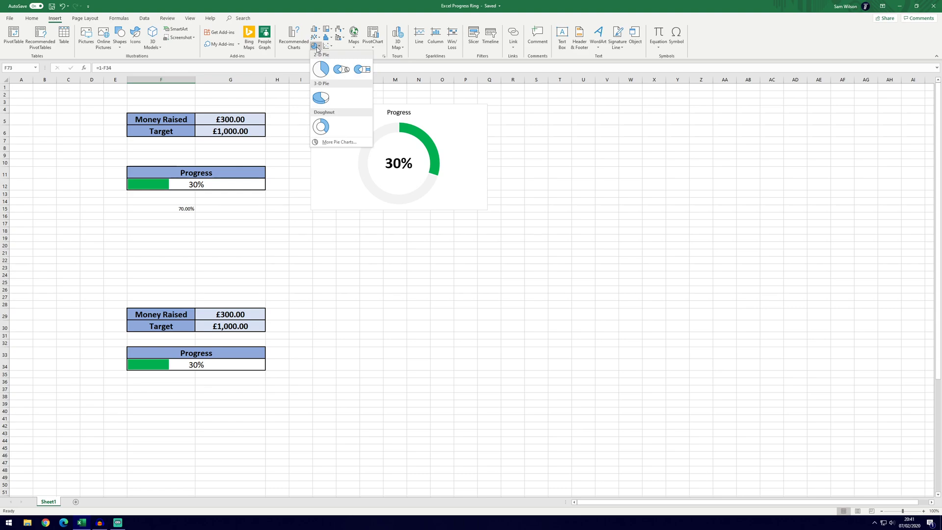
{"action": "left_click", "coordinate": [321, 126]}
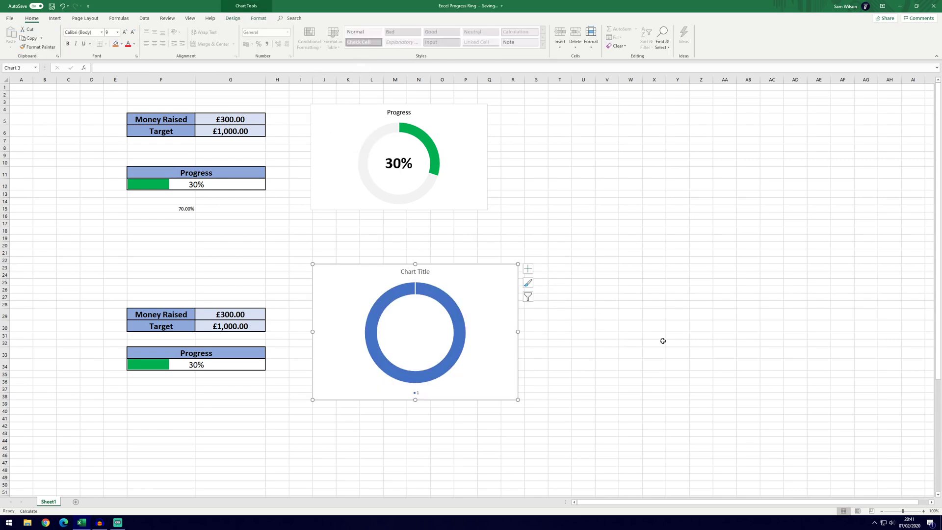
Set the doughnut chart's data range to cells F34 and F73 on Sheet1.
{"action": "left_click", "coordinate": [569, 293]}
{"action": "left_click", "coordinate": [492, 293]}
{"action": "left_click", "coordinate": [233, 18]}
{"action": "left_click", "coordinate": [372, 37]}
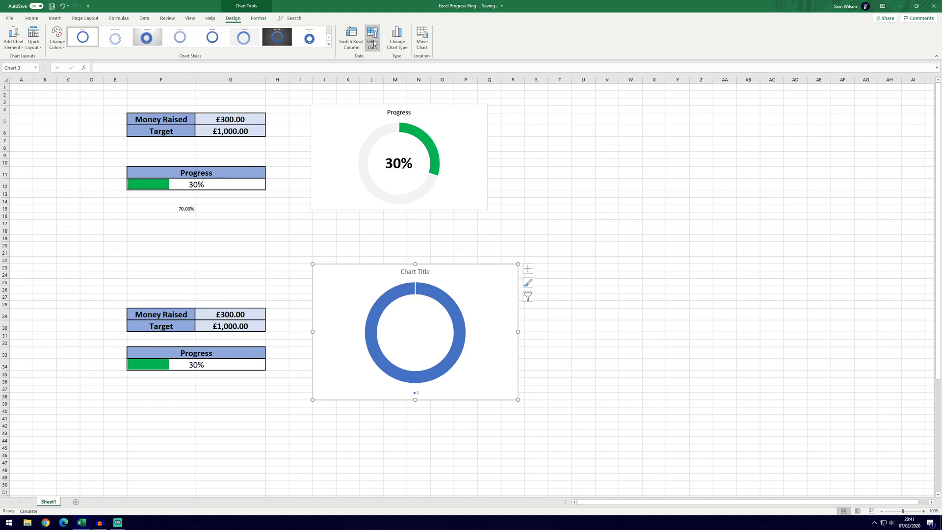
{"action": "key", "text": "Delete"}
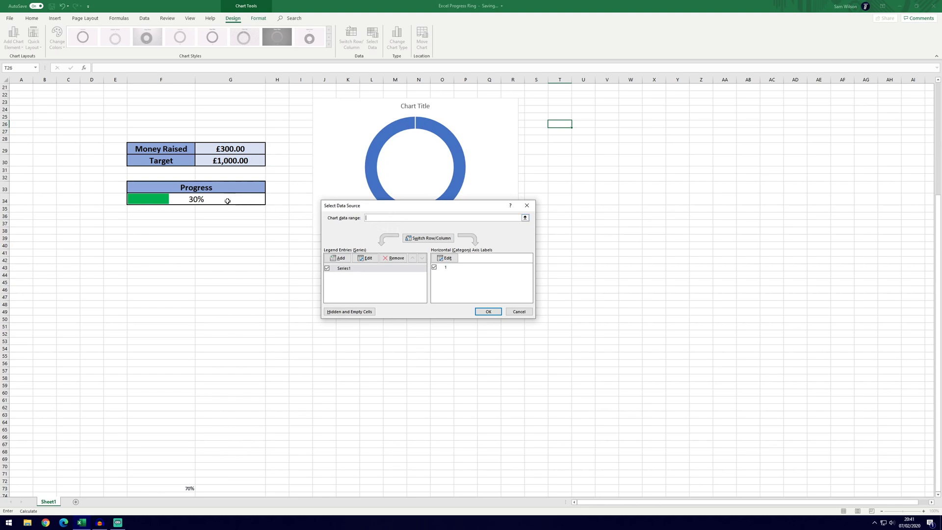
{"action": "left_click", "coordinate": [193, 198]}
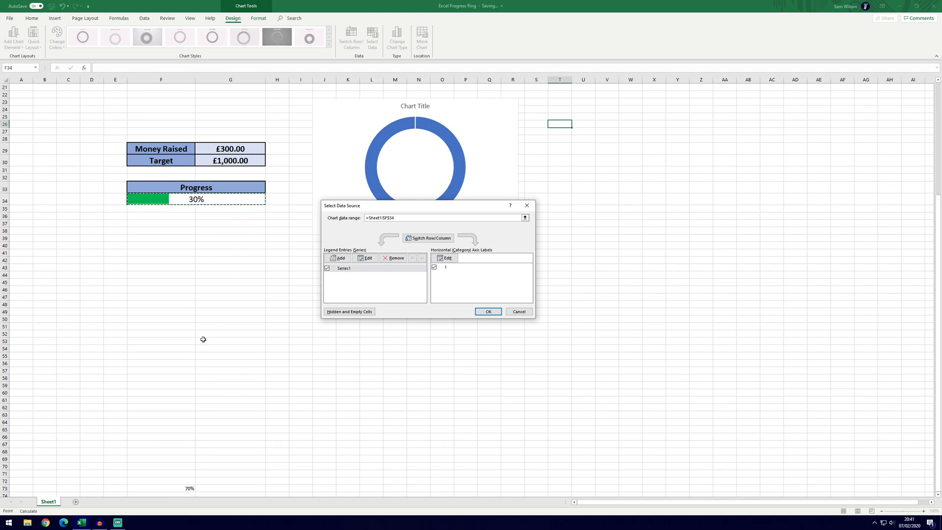
{"action": "left_click", "coordinate": [188, 489], "text": "ctrl"}
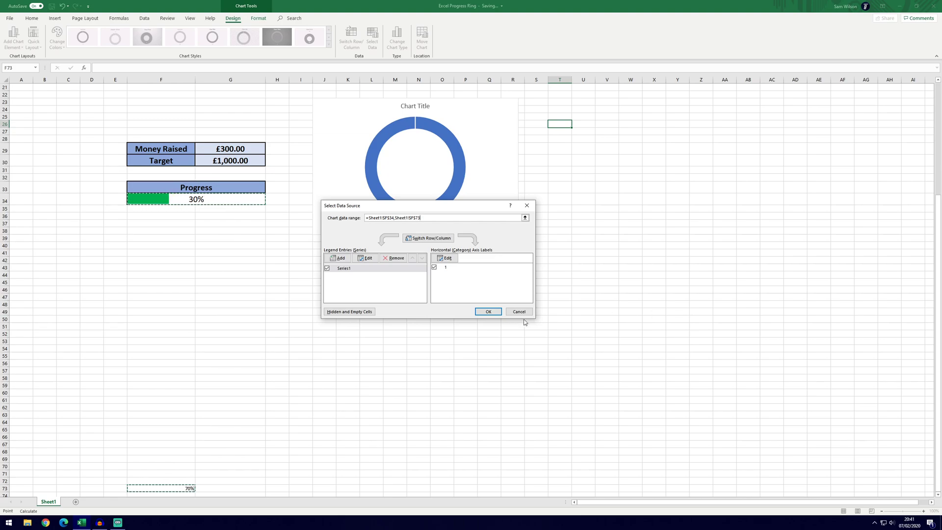
{"action": "left_click", "coordinate": [494, 314]}
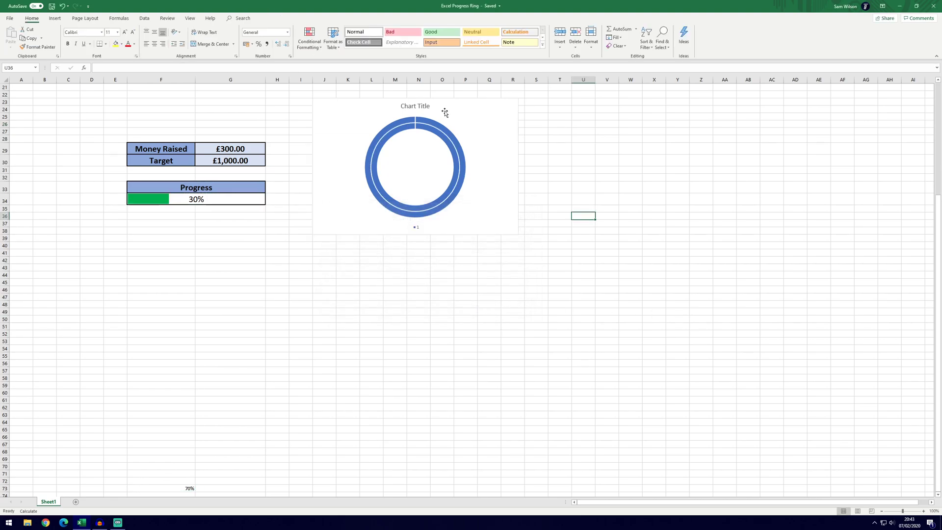
Switch the rows and columns in the doughnut chart's data source so both values form one ring.
{"action": "left_click", "coordinate": [444, 112]}
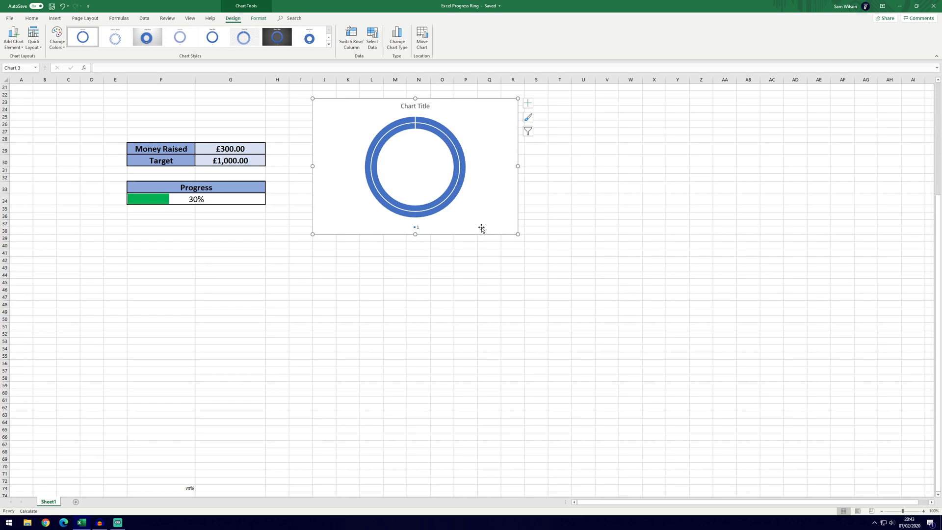
{"action": "left_click", "coordinate": [372, 38]}
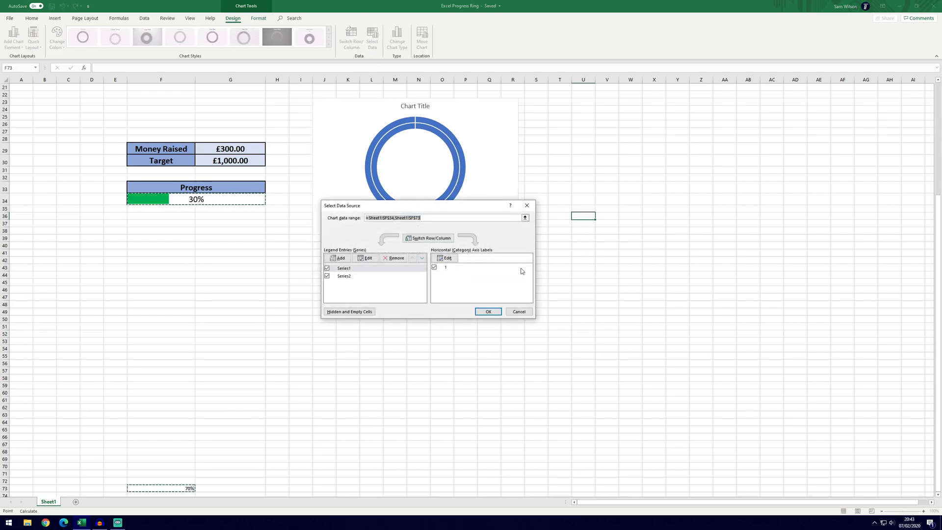
{"action": "left_click", "coordinate": [445, 239]}
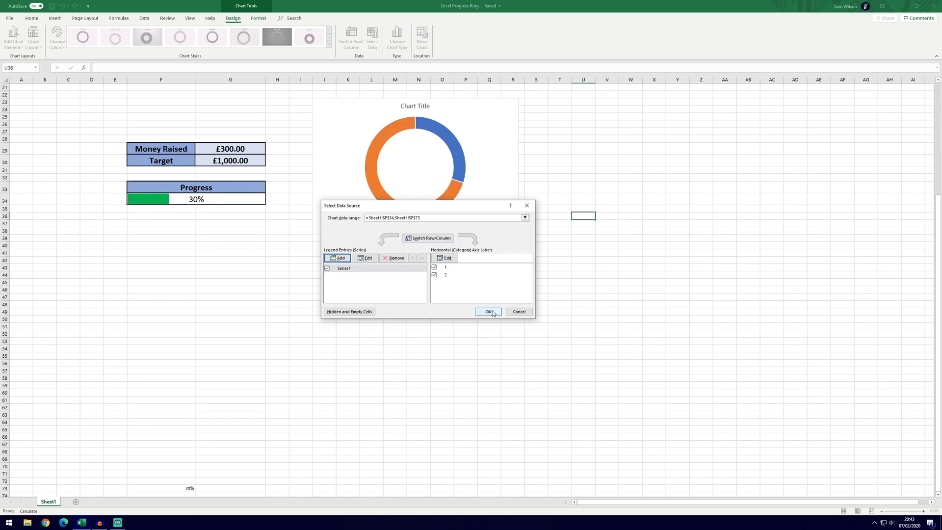
{"action": "left_click", "coordinate": [488, 311]}
{"action": "left_click", "coordinate": [583, 268]}
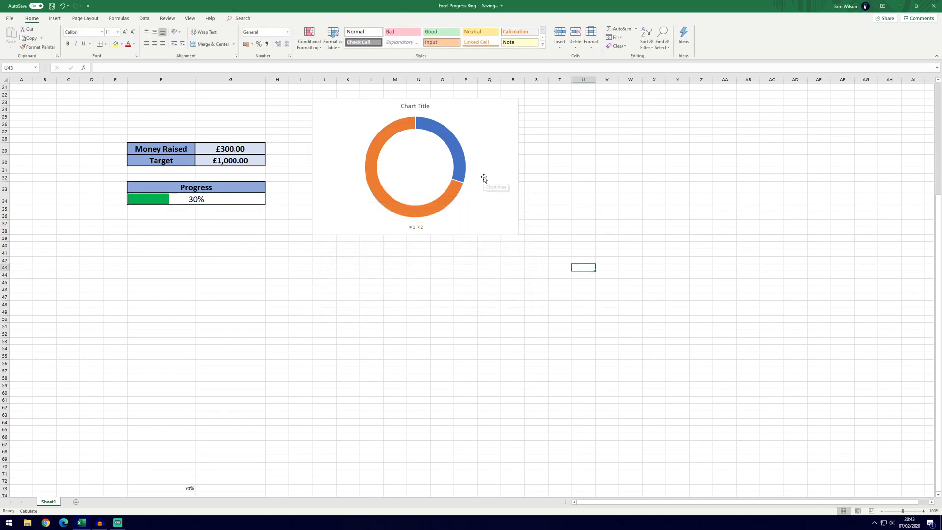
Delete the doughnut chart's legend and change the chart title to Progress.
{"action": "left_click", "coordinate": [483, 183]}
{"action": "scroll", "coordinate": [483, 301], "scroll_direction": "up", "scroll_amount": 3}
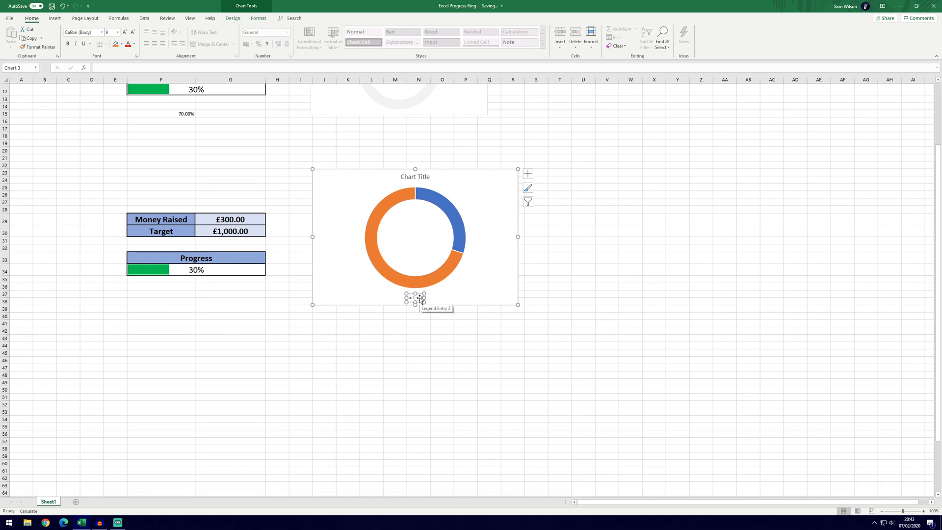
{"action": "key", "text": "Delete"}
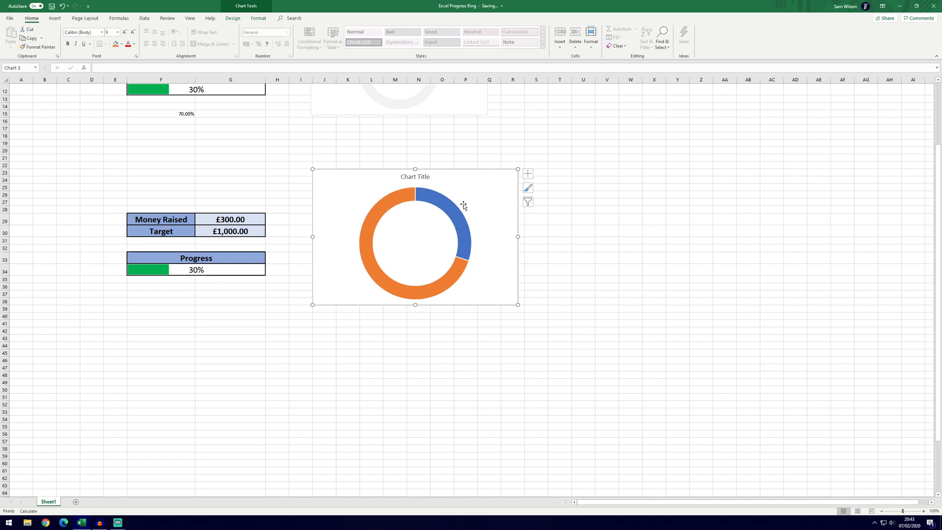
{"action": "double_click", "coordinate": [422, 177]}
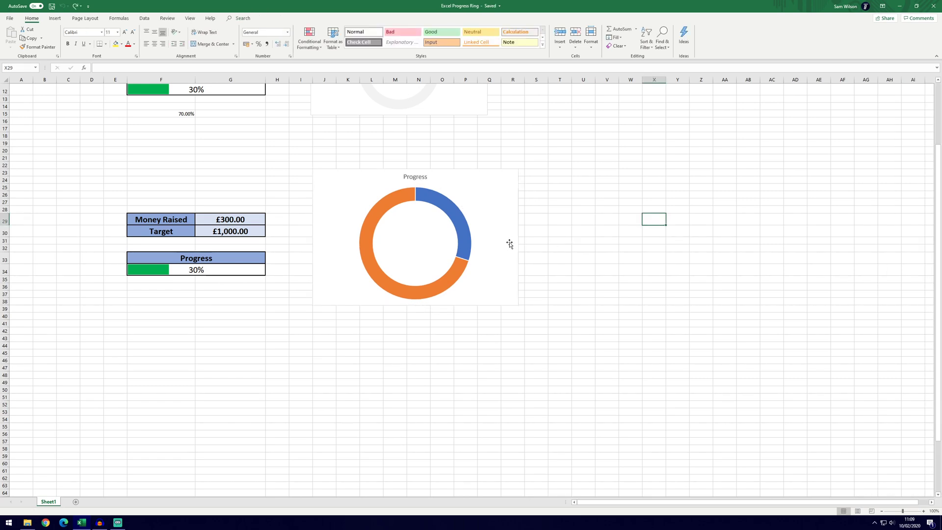
Change the fill of the doughnut's blue progress slice to green.
{"action": "left_click", "coordinate": [463, 230]}
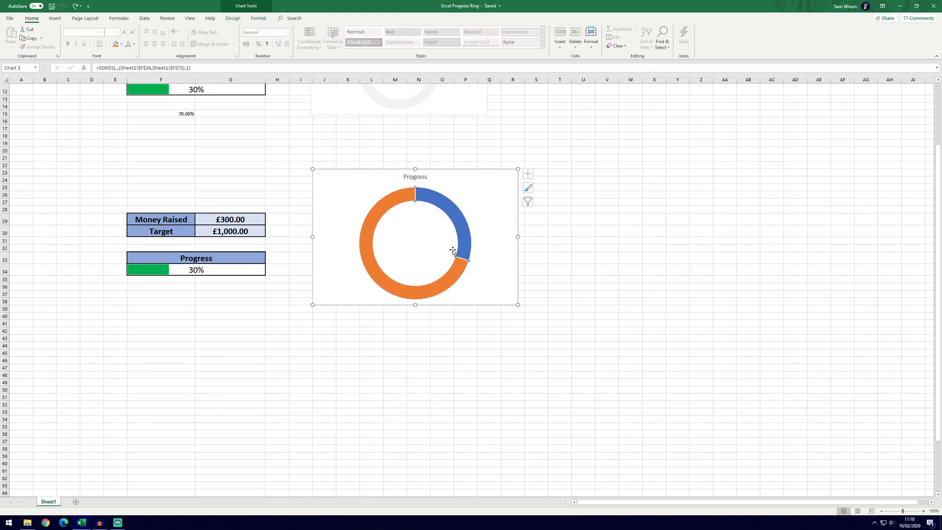
{"action": "double_click", "coordinate": [454, 217]}
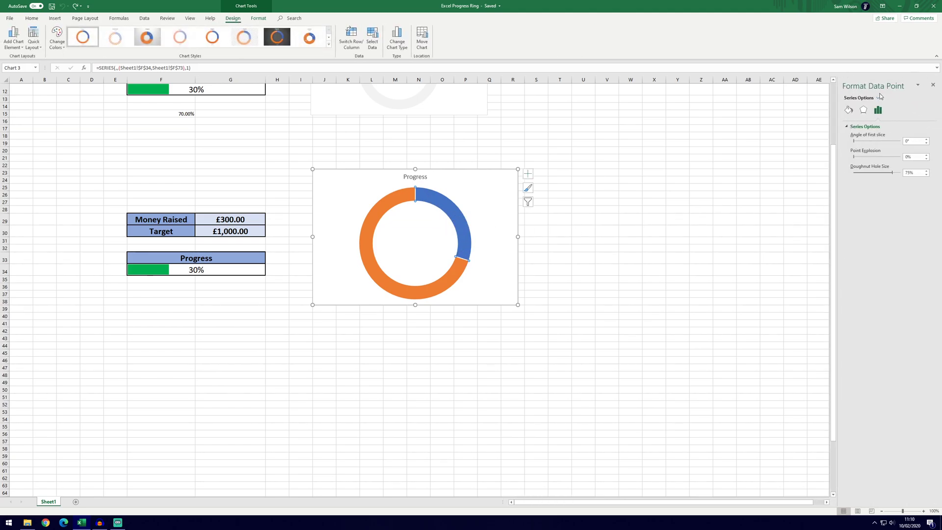
{"action": "left_click", "coordinate": [850, 111]}
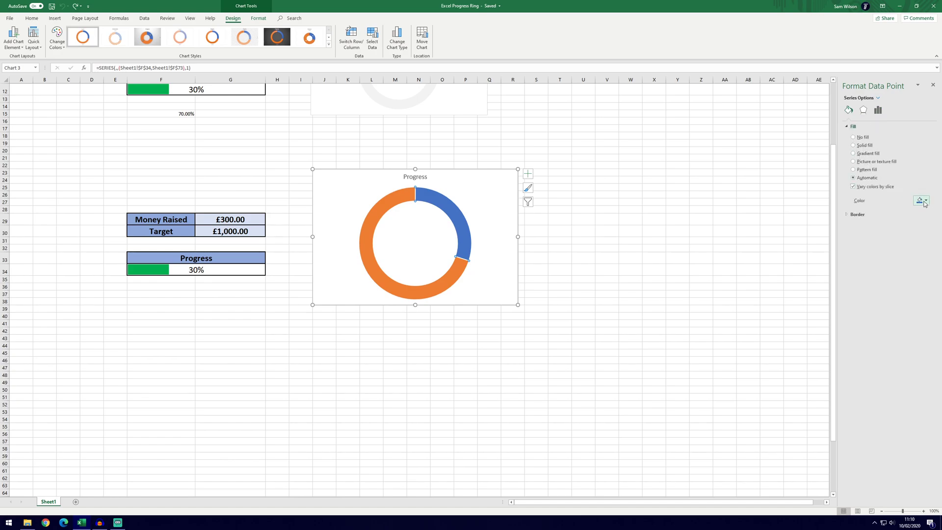
{"action": "left_click", "coordinate": [854, 127]}
{"action": "left_click", "coordinate": [854, 128]}
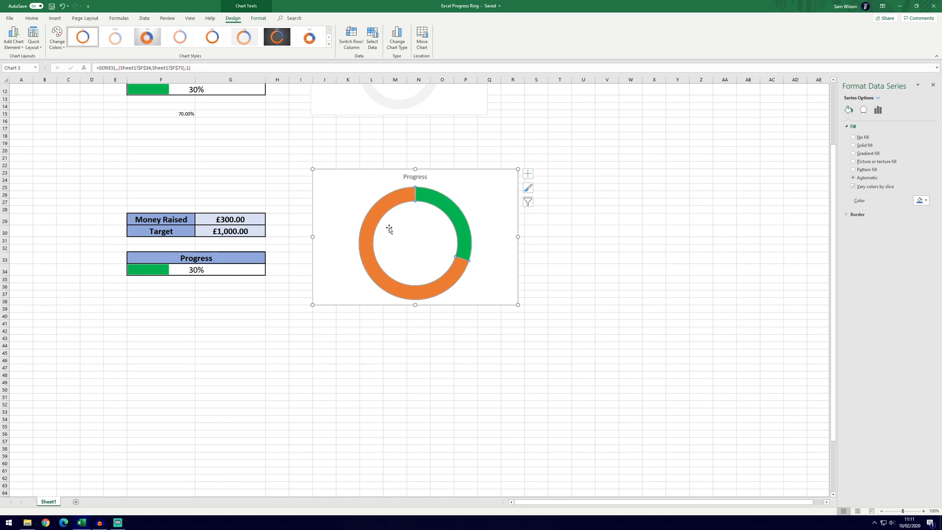
Change the fill of the doughnut's orange remaining slice to light grey.
{"action": "left_click", "coordinate": [383, 205]}
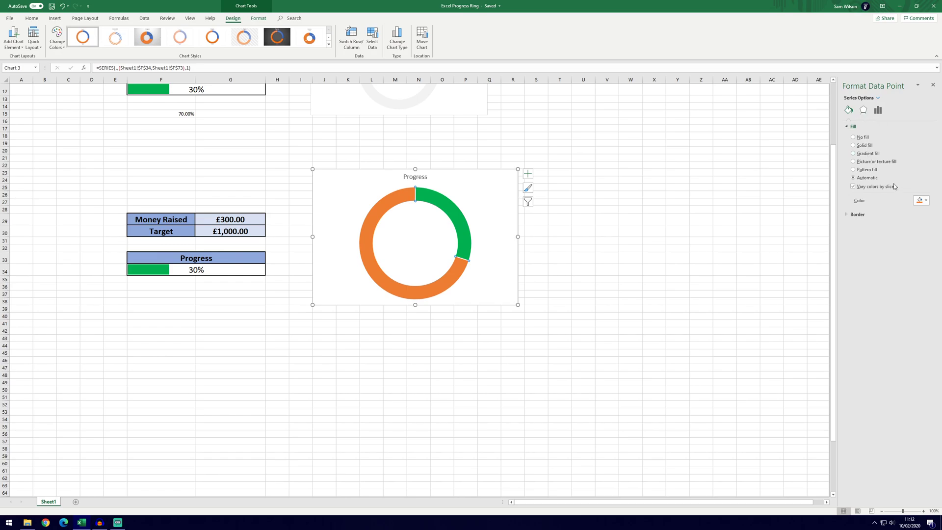
{"action": "left_click", "coordinate": [926, 200]}
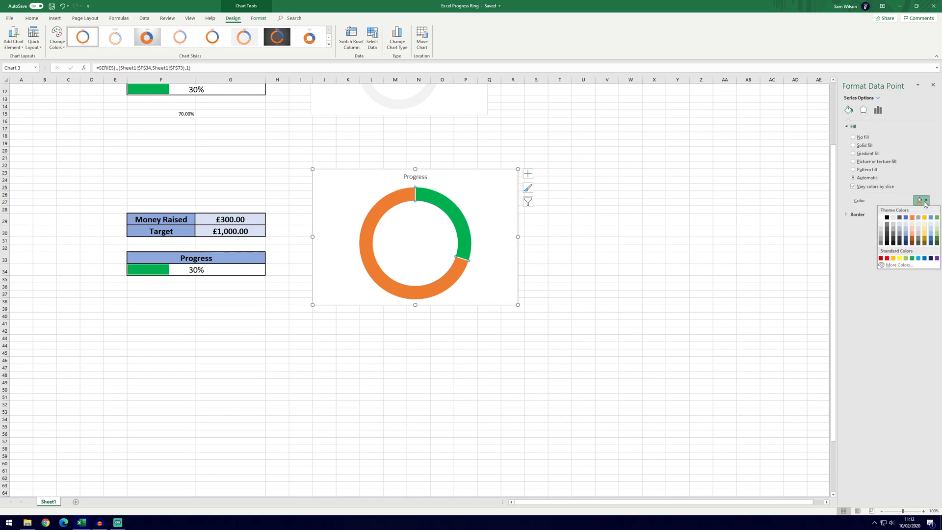
{"action": "left_click", "coordinate": [917, 226]}
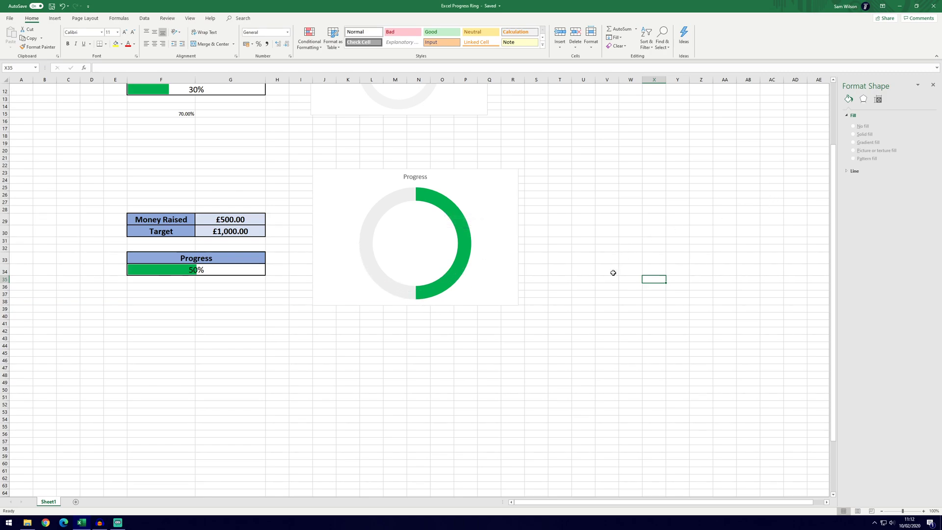
Insert a text box inside the hole of the Progress doughnut chart.
{"action": "left_click", "coordinate": [631, 231]}
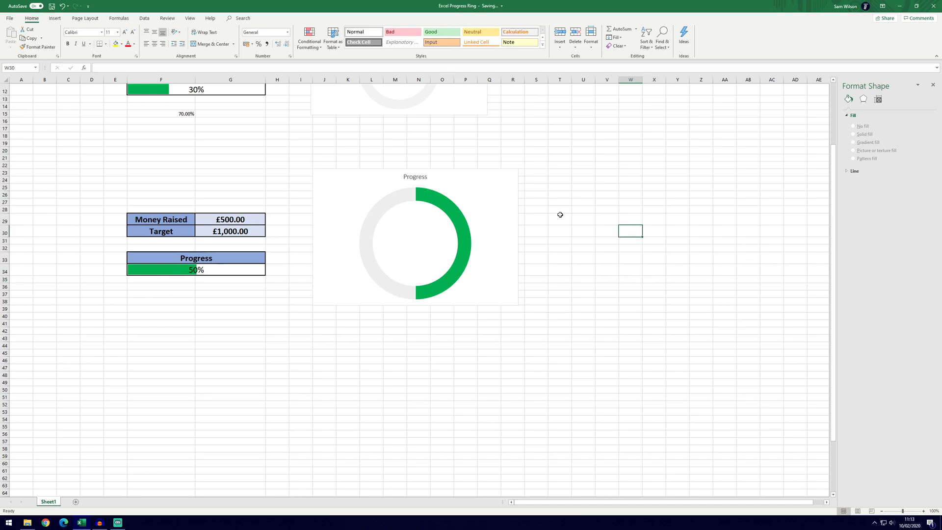
{"action": "left_click", "coordinate": [54, 18]}
{"action": "left_click", "coordinate": [562, 38]}
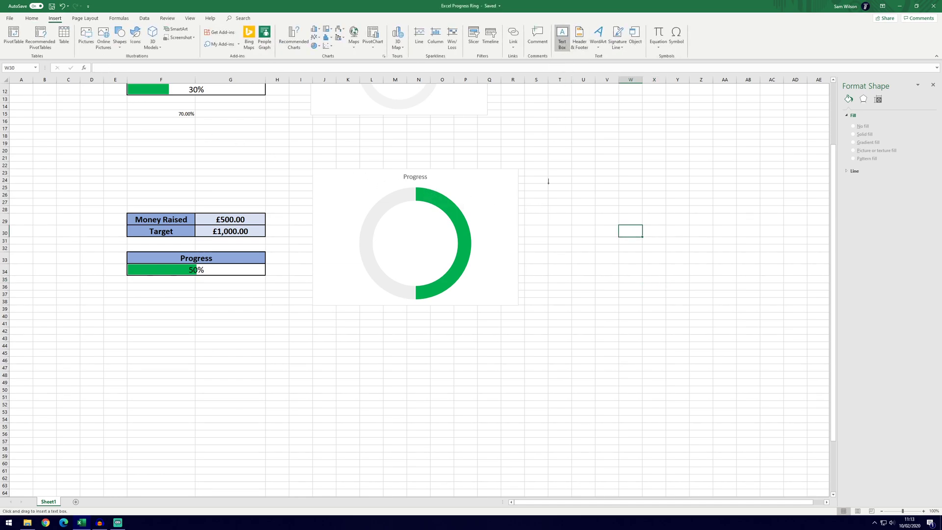
{"action": "left_click_drag", "start_coordinate": [386, 222], "coordinate": [446, 268]}
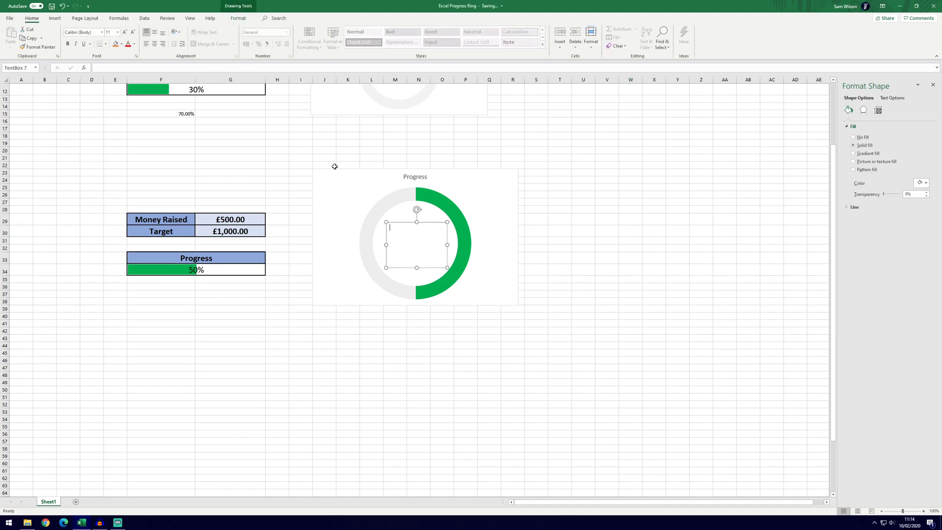
Link the text box to the progress percentage with the formula =$F$34.
{"action": "left_click", "coordinate": [107, 67]}
{"action": "type", "text": "="}
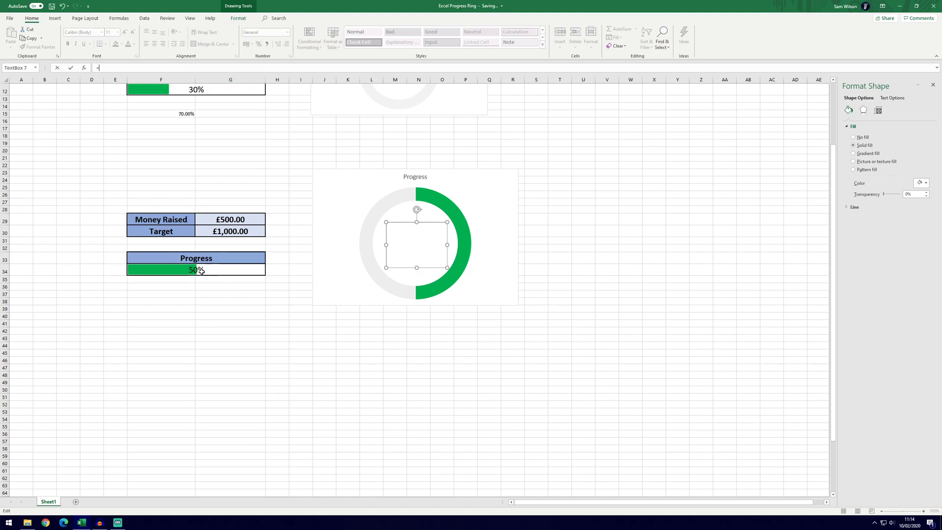
{"action": "left_click", "coordinate": [193, 271]}
{"action": "key", "text": "Return"}
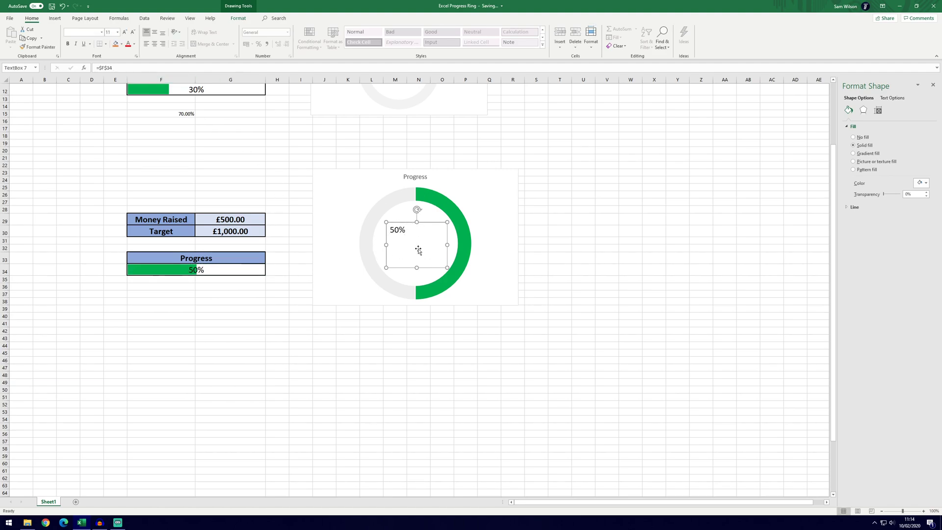
Change the Money Raised amount in G29 to £700.
{"action": "double_click", "coordinate": [227, 219]}
{"action": "left_click_drag", "start_coordinate": [230, 219], "coordinate": [224, 220]}
{"action": "type", "text": "7"}
{"action": "key", "text": "Return"}
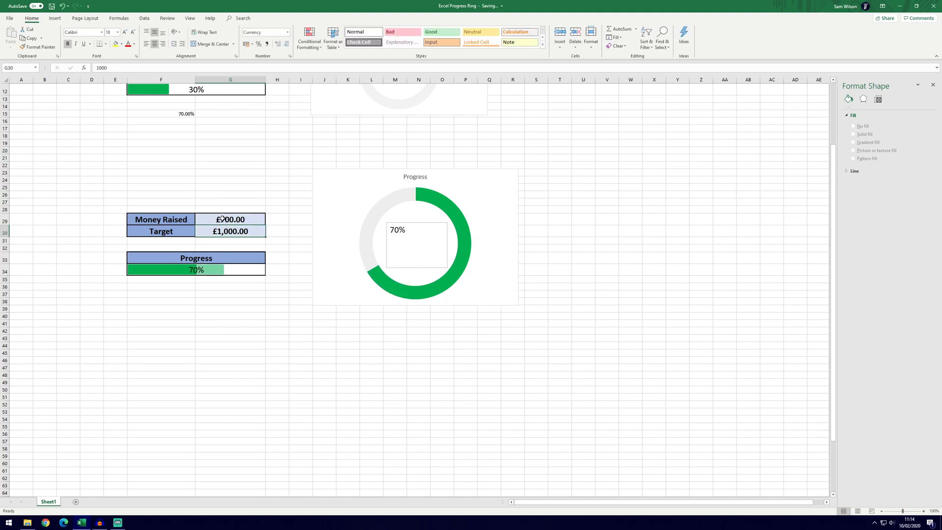
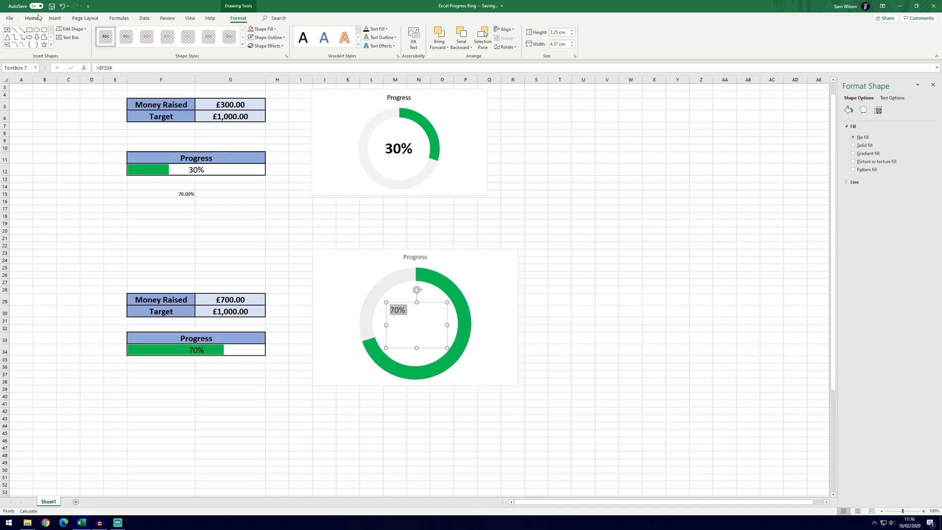
Increase the font size of the ring's percentage text to 40 and make it bold.
{"action": "left_click", "coordinate": [34, 17]}
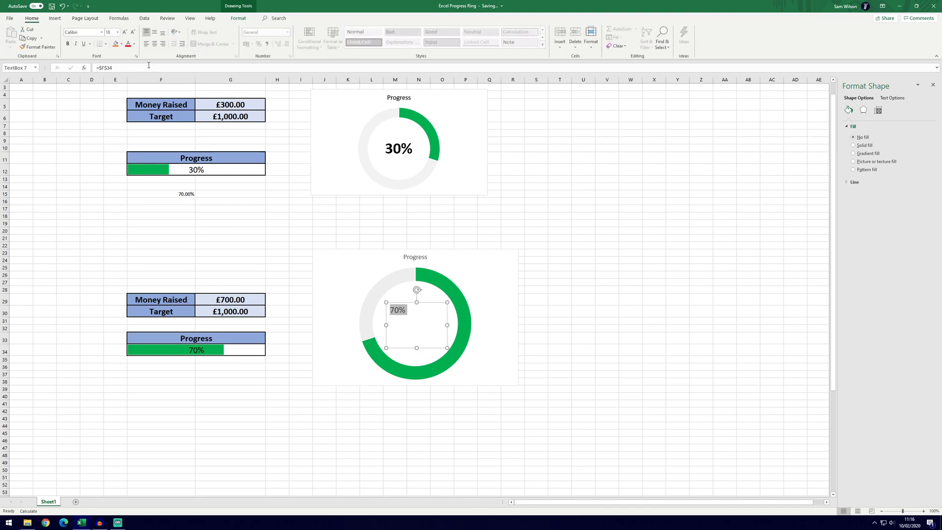
{"action": "left_click", "coordinate": [124, 32]}
{"action": "left_click", "coordinate": [124, 32]}
{"action": "left_click", "coordinate": [124, 32]}
{"action": "left_click", "coordinate": [124, 32]}
{"action": "left_click", "coordinate": [124, 32]}
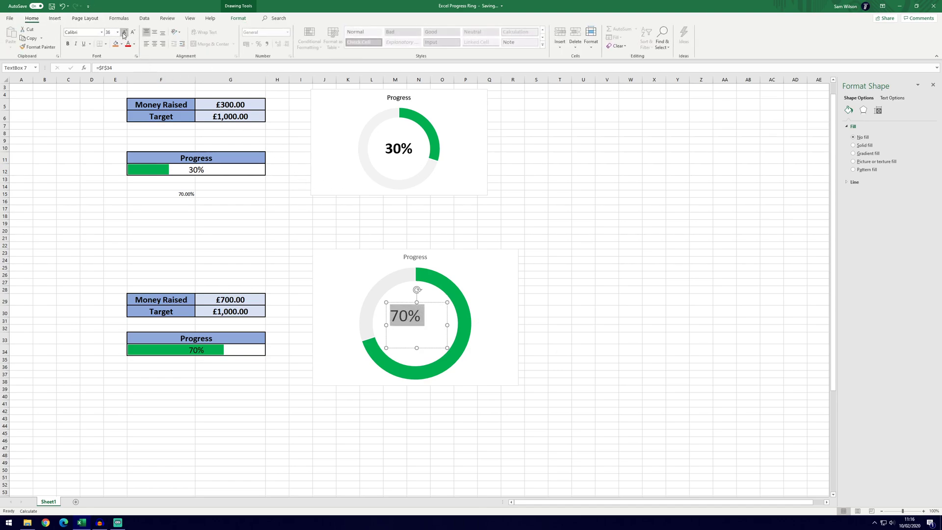
{"action": "left_click", "coordinate": [124, 32]}
{"action": "left_click", "coordinate": [68, 44]}
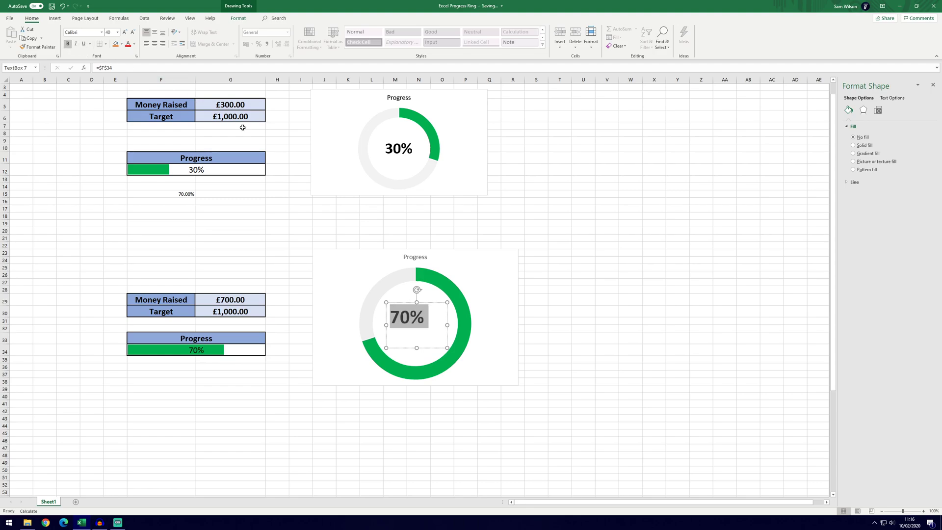
Centre the percentage horizontally and vertically in its text box and move the box slightly higher inside the ring.
{"action": "left_click", "coordinate": [154, 44]}
{"action": "left_click", "coordinate": [154, 31]}
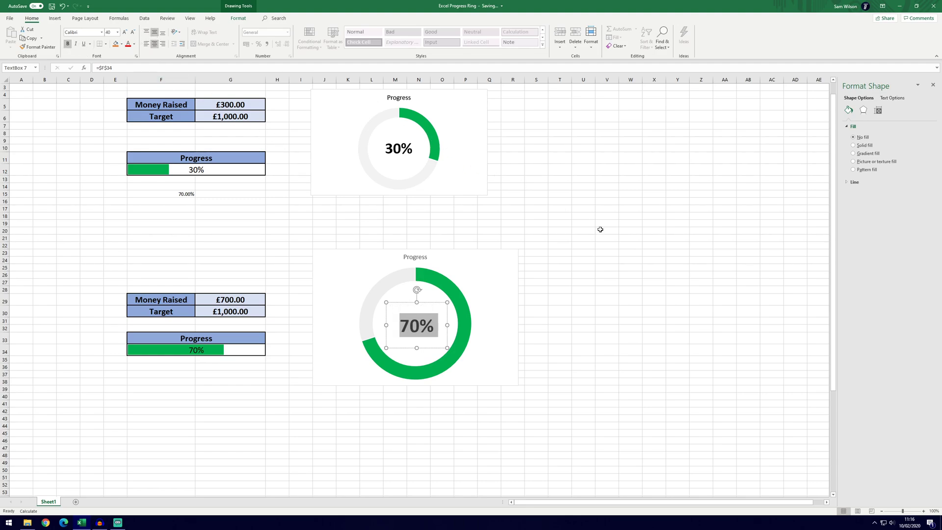
{"action": "key", "text": "Escape"}
{"action": "left_click_drag", "start_coordinate": [446, 318], "coordinate": [427, 290]}
{"action": "left_click", "coordinate": [435, 311]}
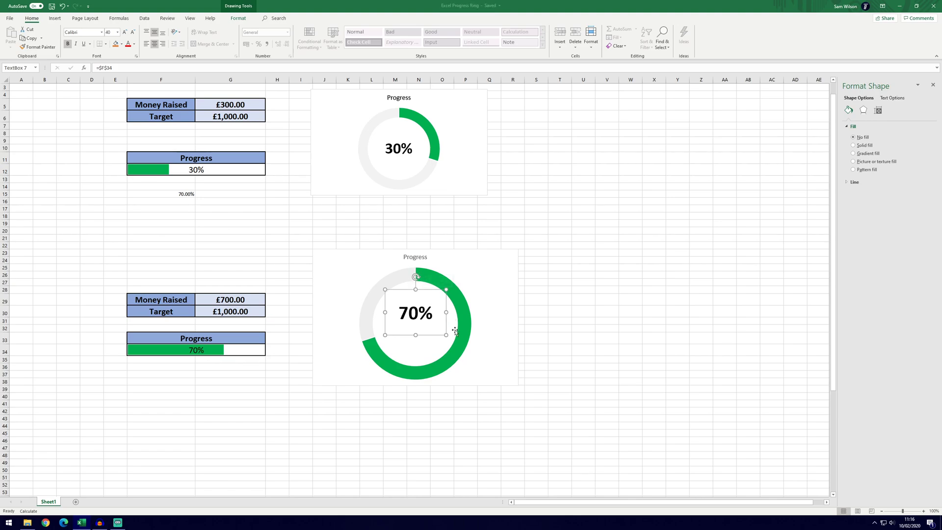
Nudge the percentage text box down until it sits in the centre of the lower progress ring.
{"action": "mouse_move", "coordinate": [457, 321]}
{"action": "key", "text": "Down"}
{"action": "key", "text": "Down"}
{"action": "key", "text": "Down"}
{"action": "key", "text": "Down"}
{"action": "key", "text": "Down"}
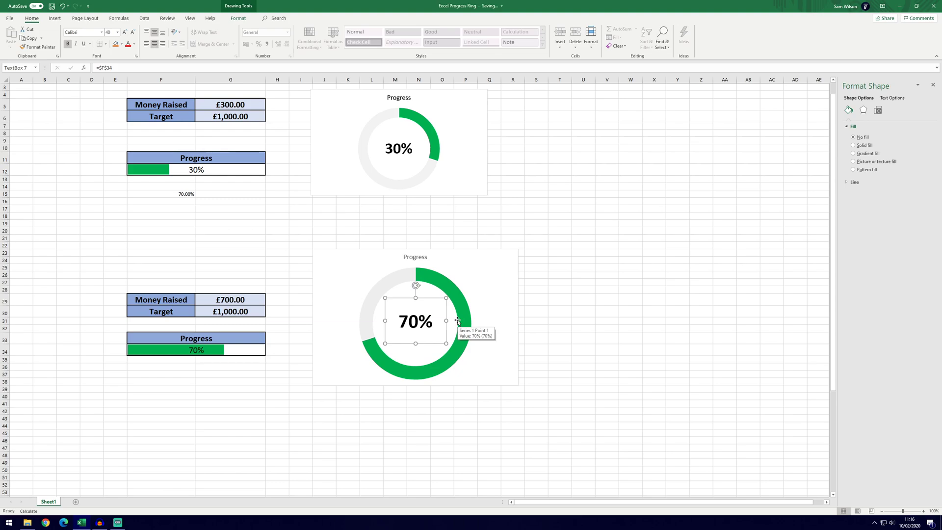
{"action": "key", "text": "Down"}
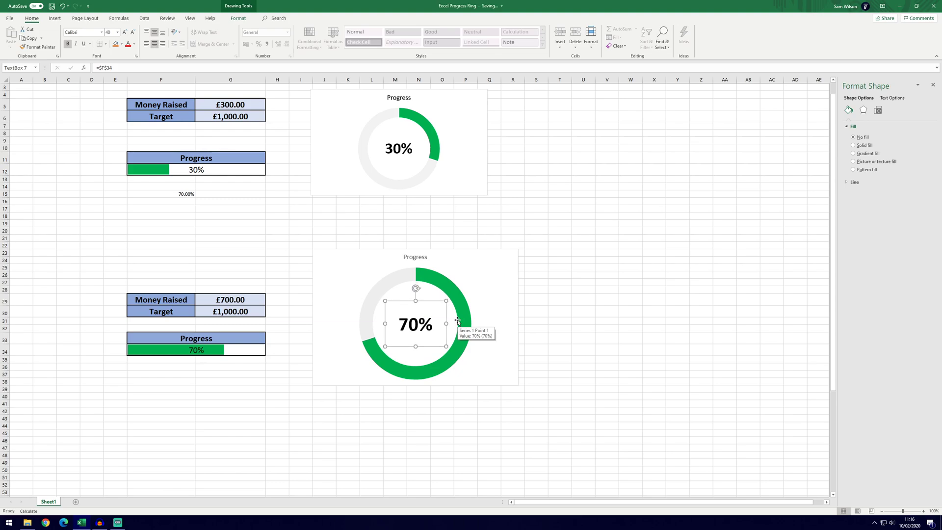
{"action": "left_click", "coordinate": [605, 327]}
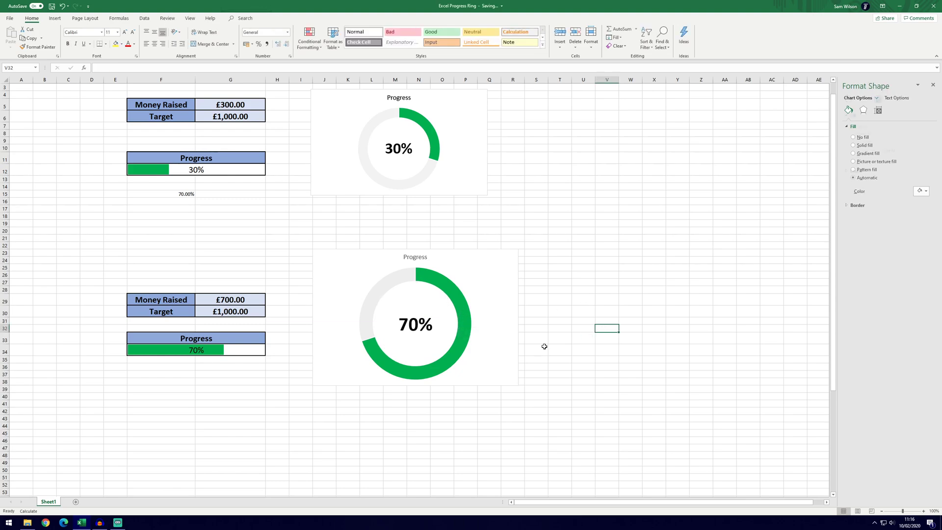
Group the percentage text box with the lower progress ring chart.
{"action": "left_click", "coordinate": [420, 329]}
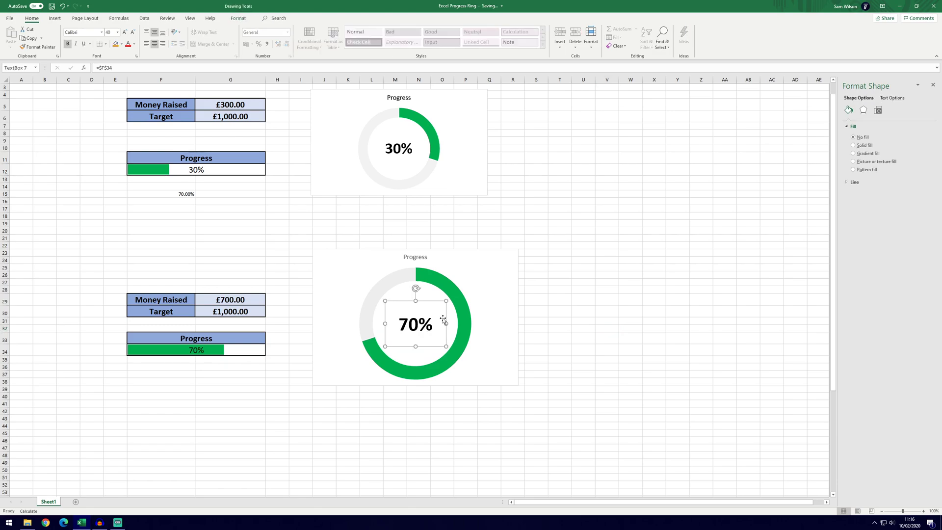
{"action": "left_click", "coordinate": [493, 278], "text": "ctrl"}
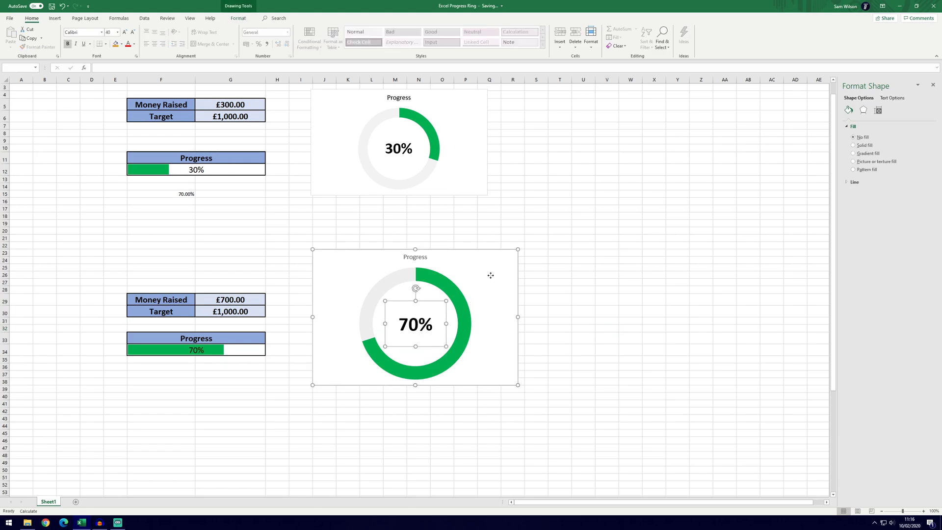
{"action": "right_click", "coordinate": [491, 275]}
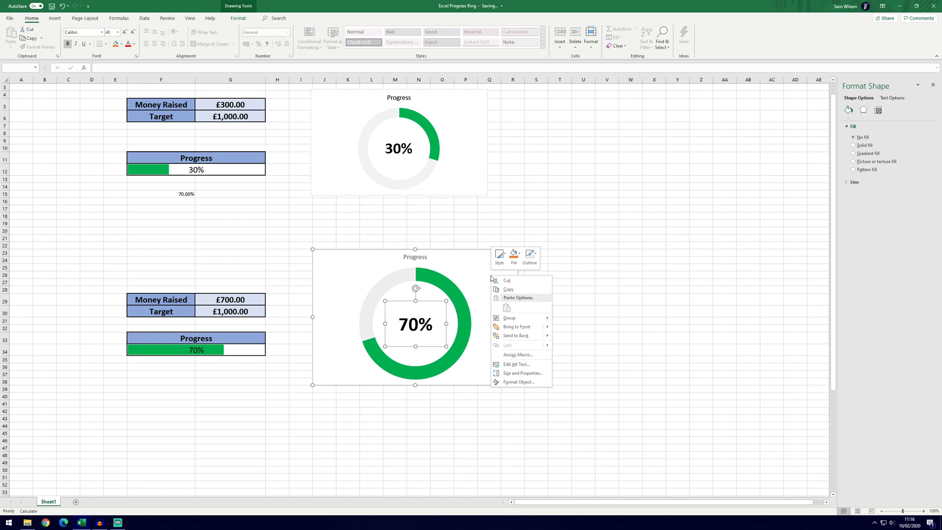
{"action": "mouse_move", "coordinate": [513, 321]}
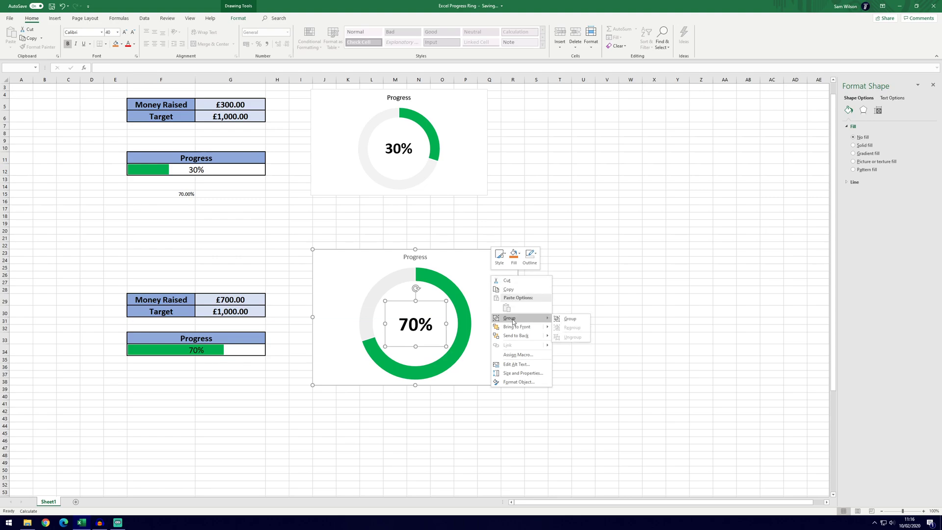
{"action": "left_click", "coordinate": [570, 319]}
{"action": "left_click", "coordinate": [543, 357]}
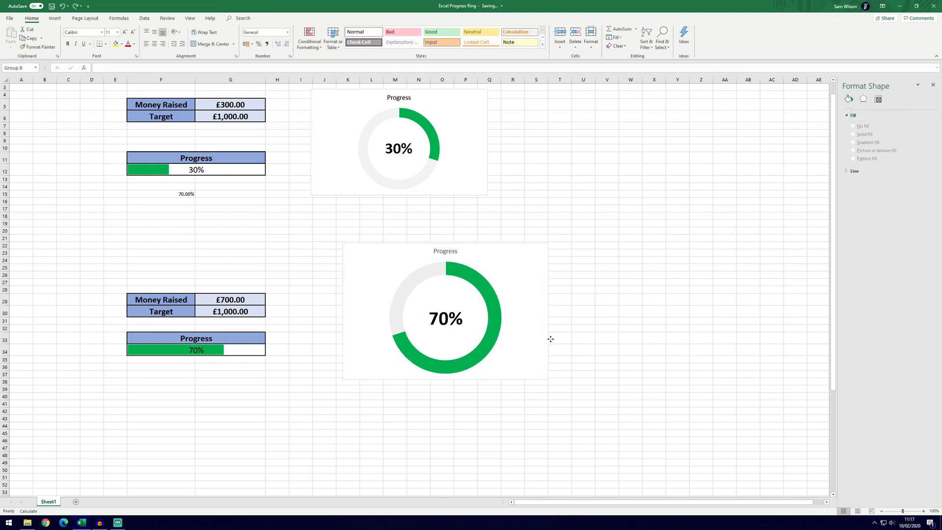
Try moving the grouped ring around the sheet, and undo the chart's separate move away from its percentage label.
{"action": "left_click_drag", "start_coordinate": [489, 339], "coordinate": [615, 275]}
{"action": "left_click_drag", "start_coordinate": [620, 236], "coordinate": [635, 330]}
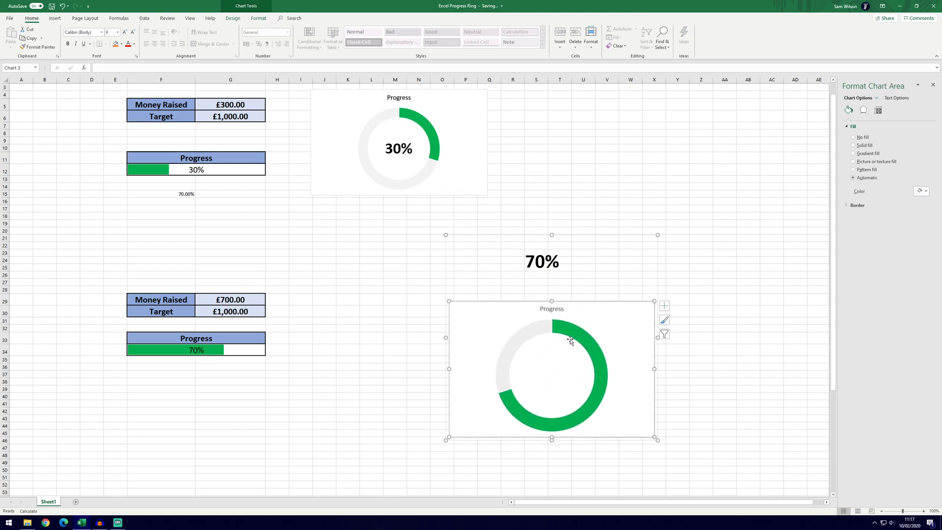
{"action": "key", "text": "ctrl+z"}
{"action": "key", "text": "Escape"}
Reposition the grouped ring and its percentage together, below and to the right of the upper progress chart.
{"action": "left_click", "coordinate": [627, 261]}
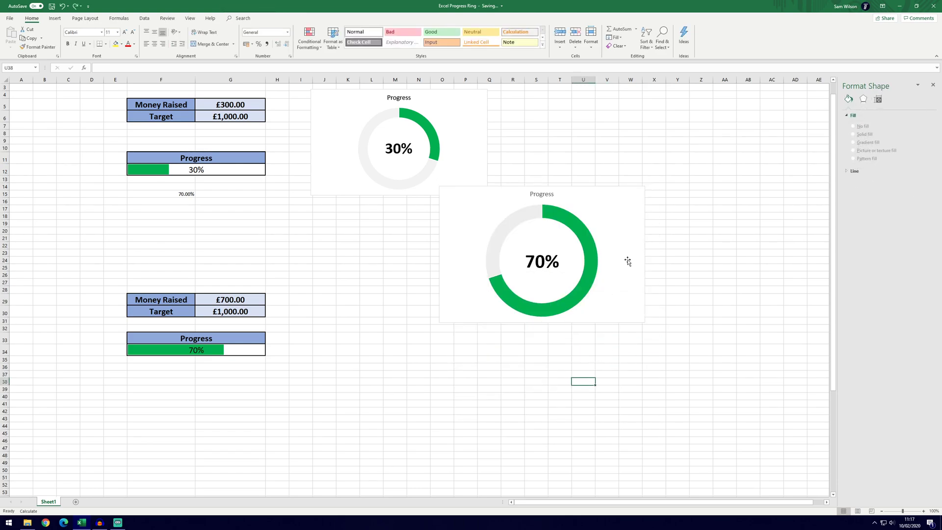
{"action": "left_click_drag", "start_coordinate": [626, 261], "coordinate": [579, 330]}
{"action": "left_click", "coordinate": [667, 307]}
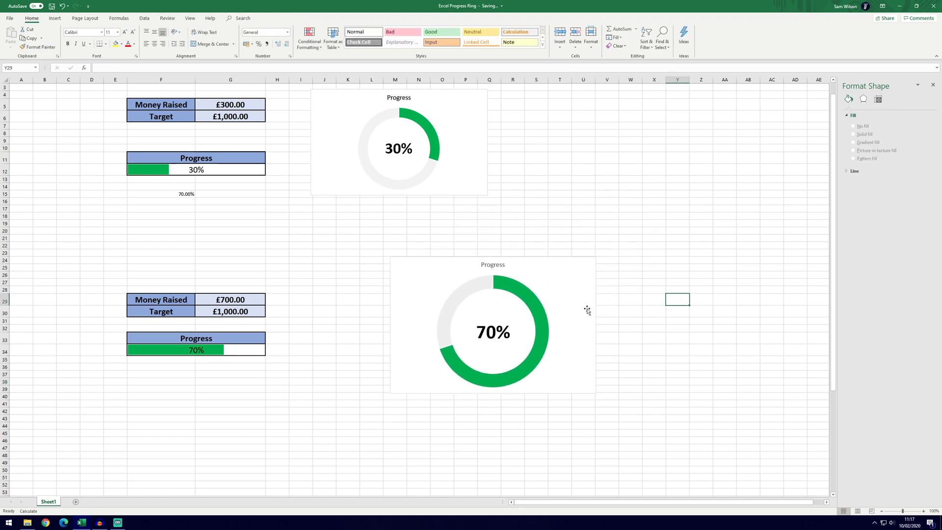
{"action": "key", "text": "ctrl+z"}
{"action": "left_click", "coordinate": [626, 434]}
{"action": "key", "text": "ctrl+y"}
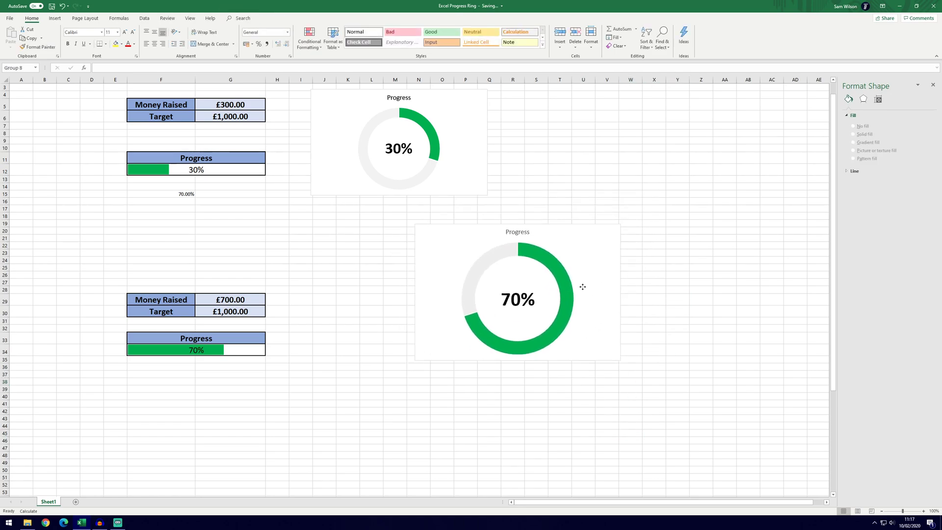